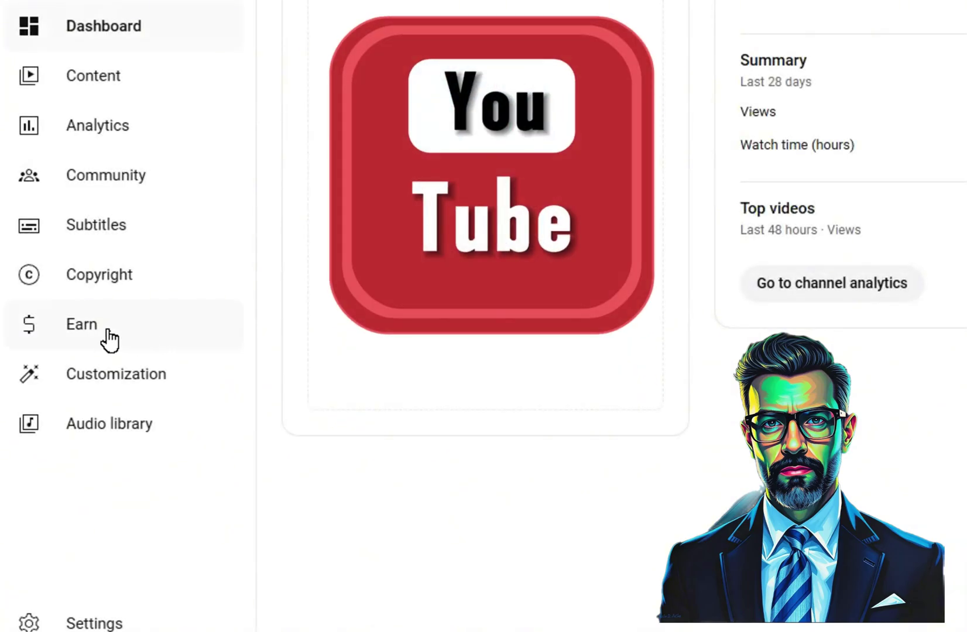
Open YouTube Studio's Earn page and scroll down to the monetization eligibility requirements
{"action": "left_click", "coordinate": [108, 339]}
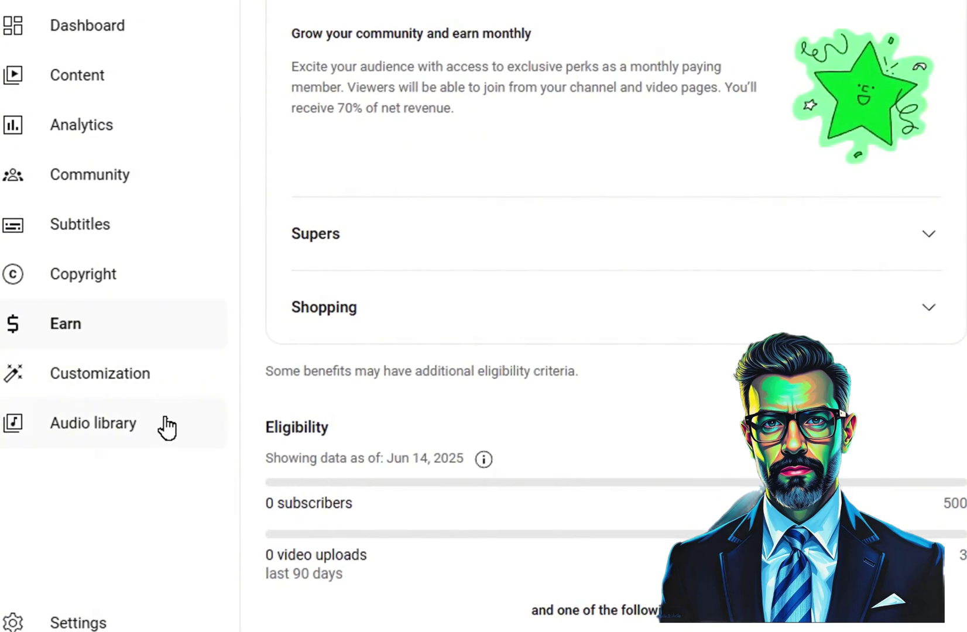
{"action": "scroll", "coordinate": [401, 546], "scroll_direction": "down", "scroll_amount": 2}
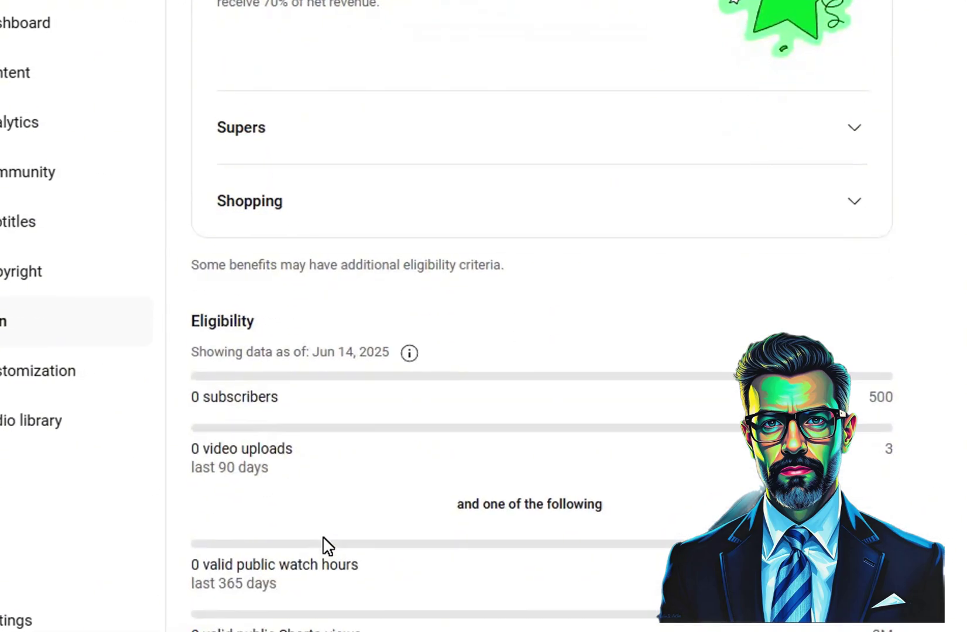
{"action": "scroll", "coordinate": [325, 545], "scroll_direction": "down", "scroll_amount": 4}
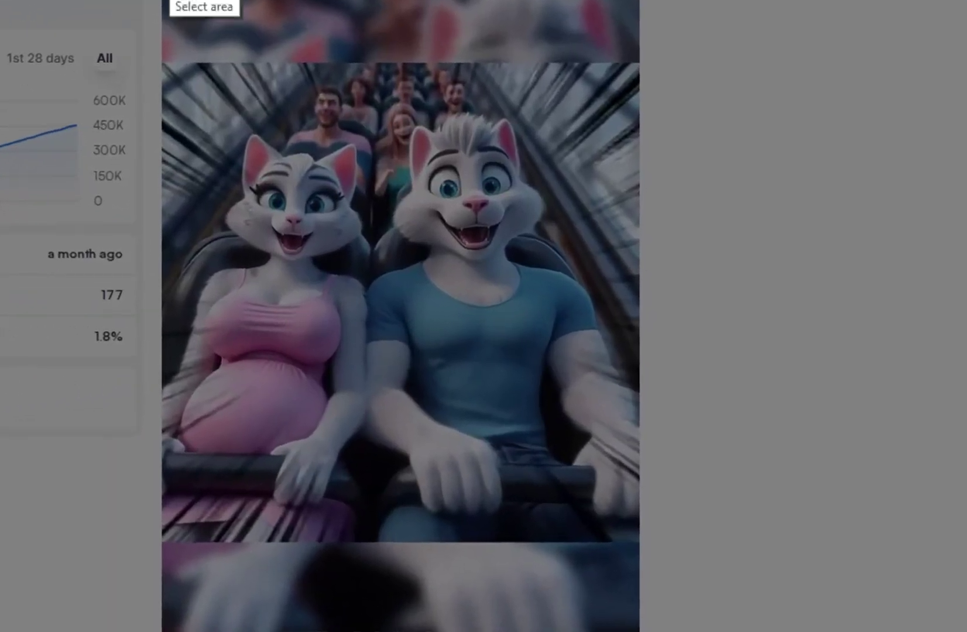
Screenshot the cat roller-coaster frame and paste it into ChatGPT with the muscular flag-clad dog request
{"action": "mouse_move", "coordinate": [208, 3]}
{"action": "left_mouse_down"}
{"action": "mouse_move", "coordinate": [597, 546]}
{"action": "mouse_move", "coordinate": [626, 623]}
{"action": "left_mouse_up"}
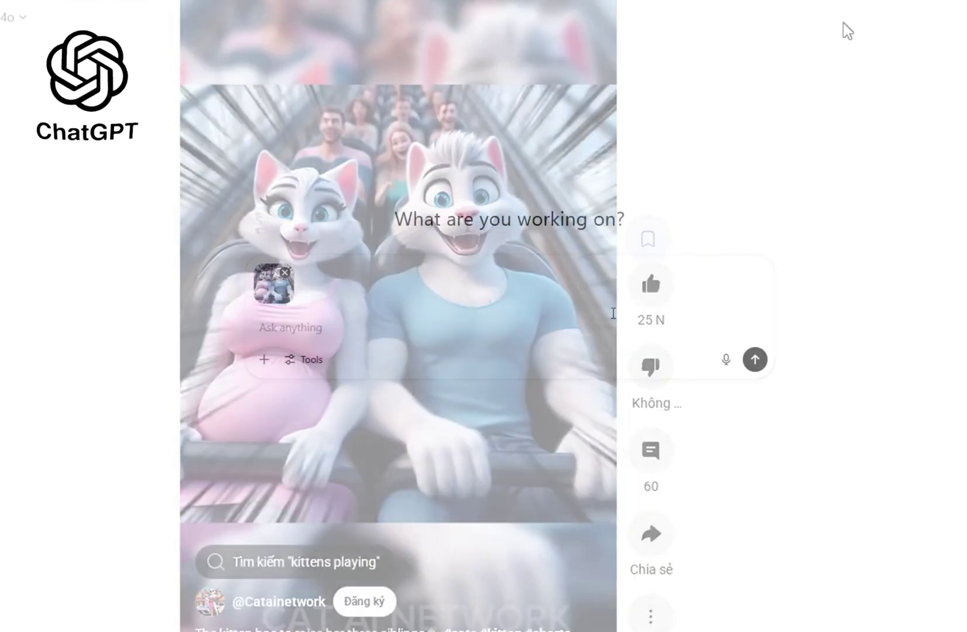
{"action": "type", "text": "Guide me on how to create a cartoon dog in this style, with a muscular body, full-body view, wearing clothes with the American flag design."}
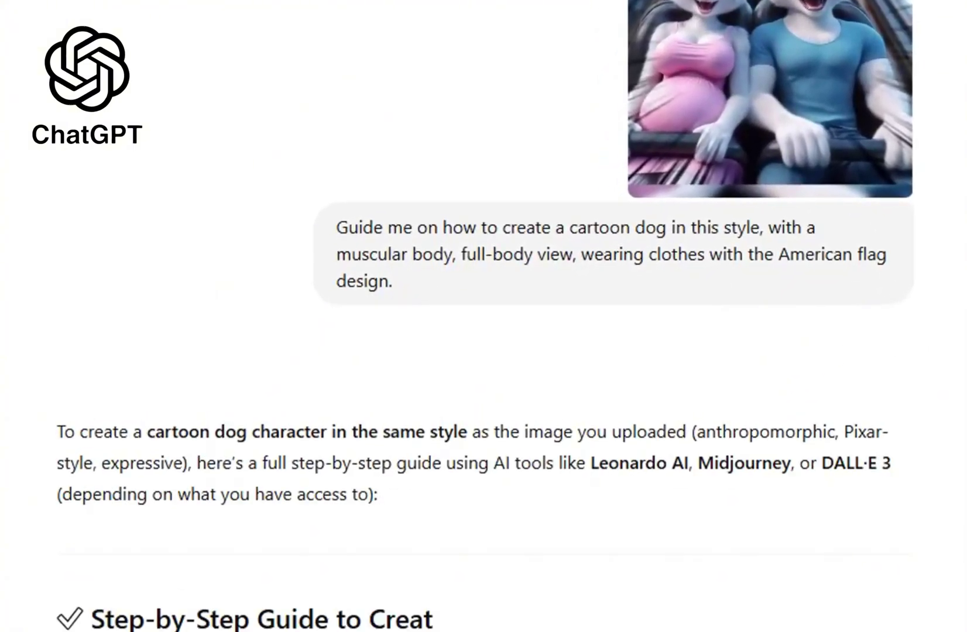
{"action": "scroll", "coordinate": [843, 246], "scroll_direction": "down", "scroll_amount": 3}
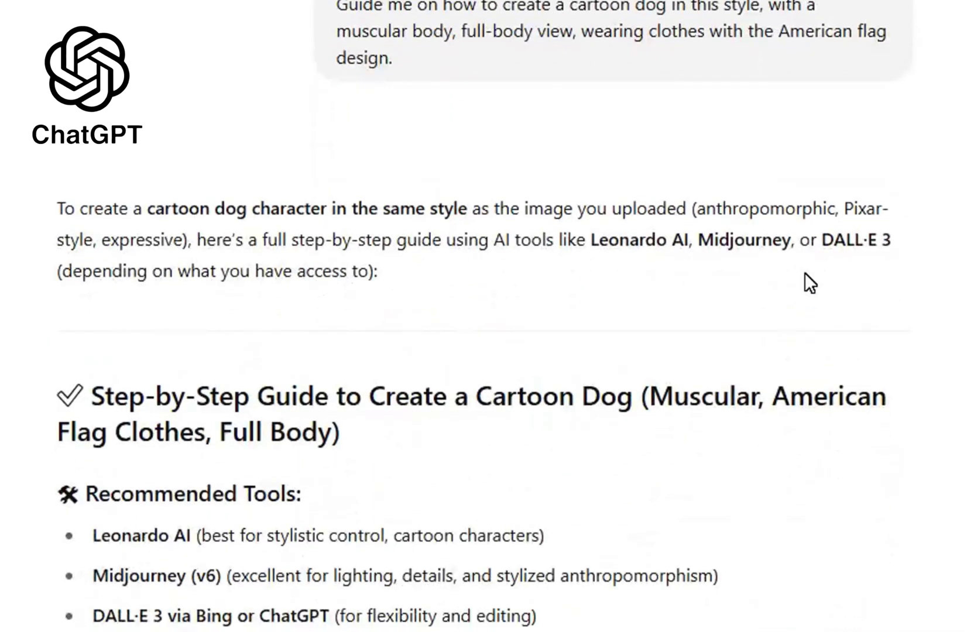
Review ChatGPT's prompt guide and view the middle generated dog image at full size
{"action": "scroll", "coordinate": [787, 298], "scroll_direction": "down", "scroll_amount": 3}
{"action": "scroll", "coordinate": [775, 310], "scroll_direction": "down", "scroll_amount": 5}
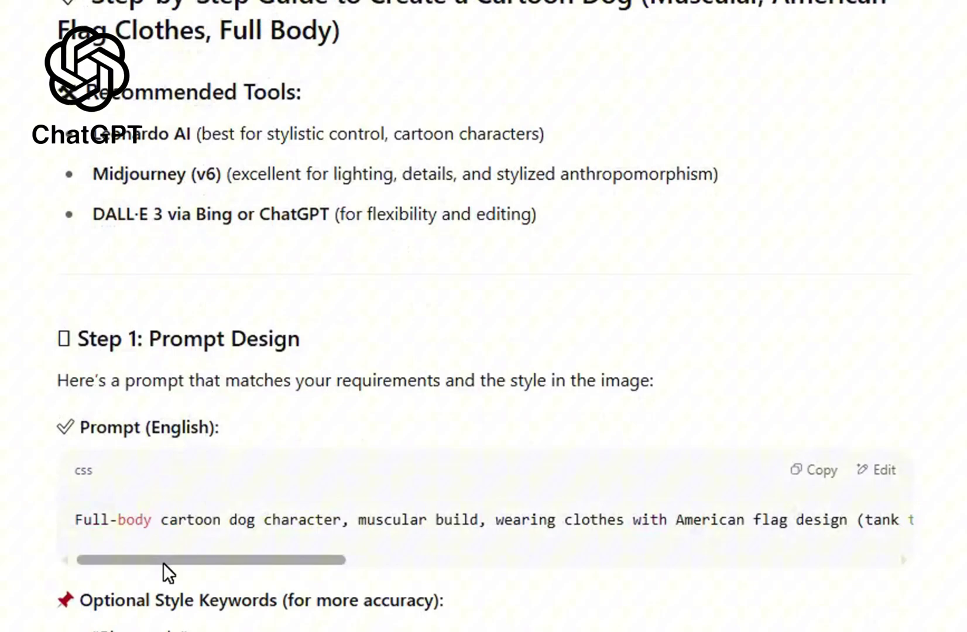
{"action": "left_click_drag", "start_coordinate": [162, 561], "coordinate": [471, 560]}
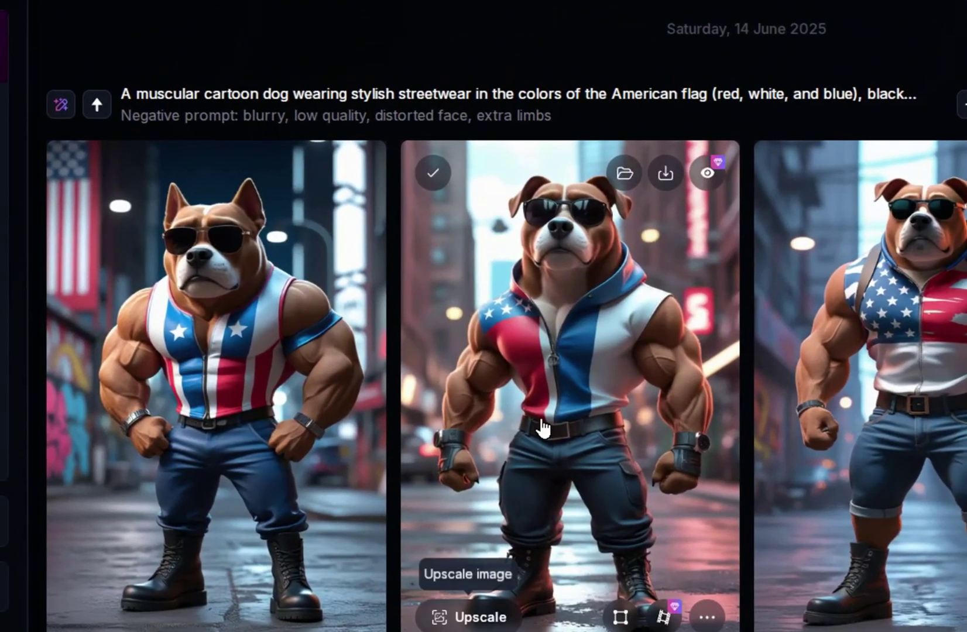
{"action": "left_click", "coordinate": [551, 330]}
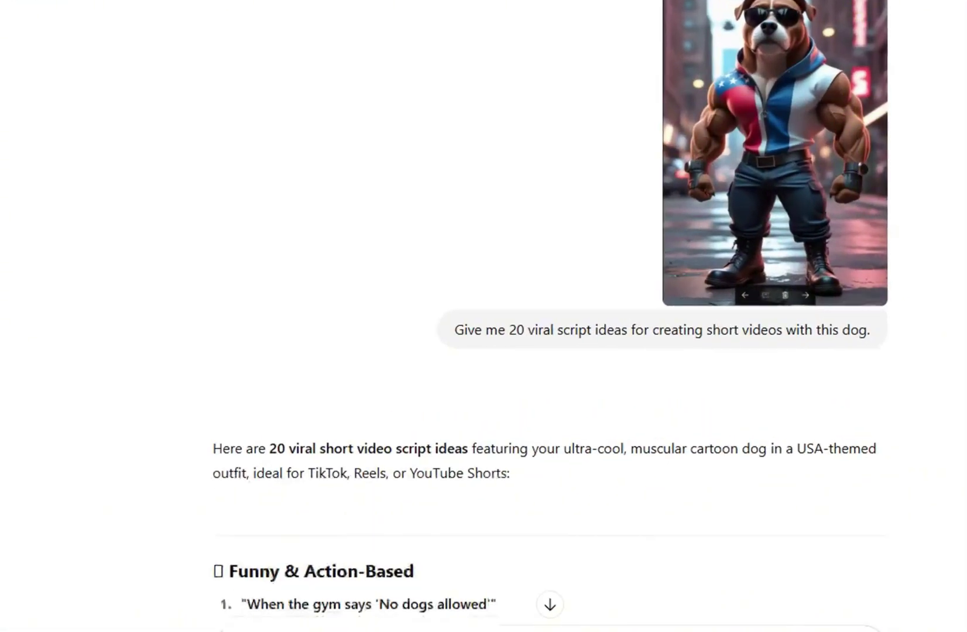
Request a scene-by-scene Shorts script with title drop, unveiling and challenge, and review the reply
{"action": "scroll", "coordinate": [483, 316], "scroll_direction": "down", "scroll_amount": 5}
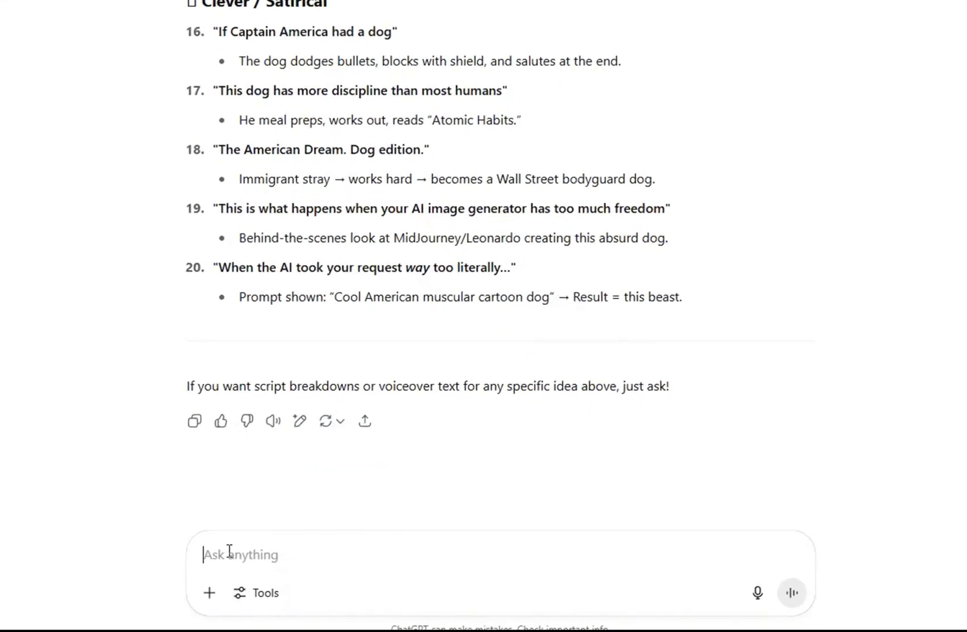
{"action": "type", "text": "With the theme 'Become a symbol America would never dare underestimate,' create a script consisting of 3 to 4 short scenes for a YouTube Shorts video, with each scene lasting around 5 seconds."}
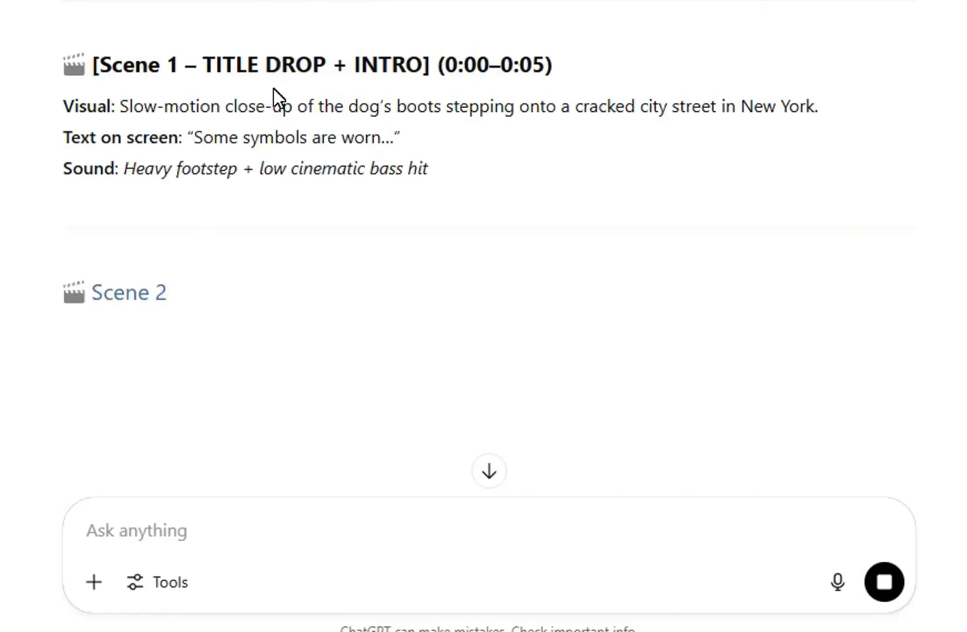
{"action": "scroll", "coordinate": [245, 133], "scroll_direction": "down", "scroll_amount": 3}
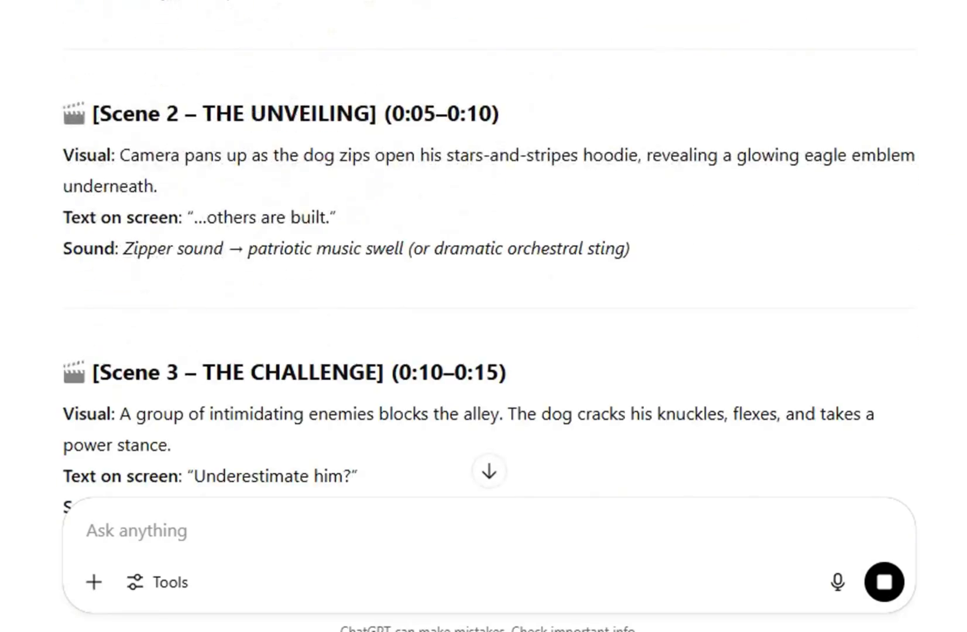
{"action": "scroll", "coordinate": [483, 263], "scroll_direction": "down", "scroll_amount": 10}
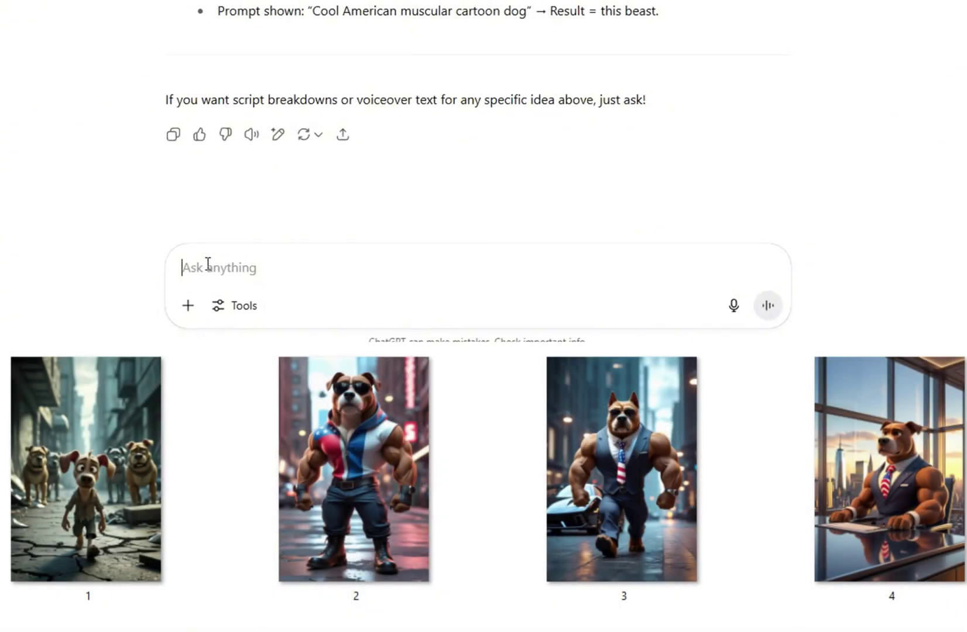
Send the 3–4 scene script prompt themed 'Become a symbol America would never dare underestimate'
{"action": "type", "text": "With the theme 'Become a symbol America would never dare underestimate,' create a script consisting of 3 to 4 short scenes for a YouTube Shorts video, with each scene lasting around 5 seconds."}
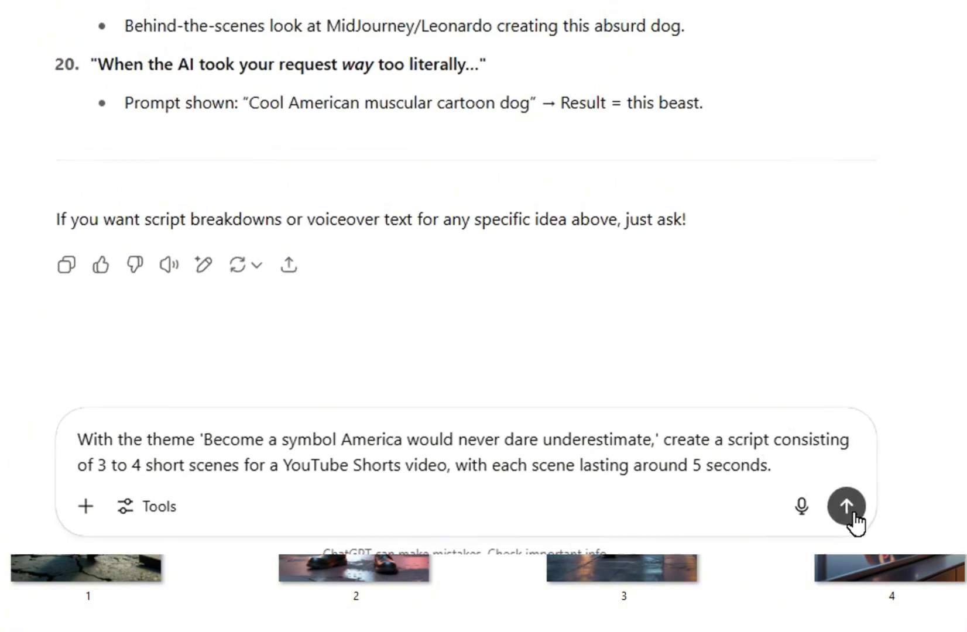
{"action": "left_click", "coordinate": [851, 514]}
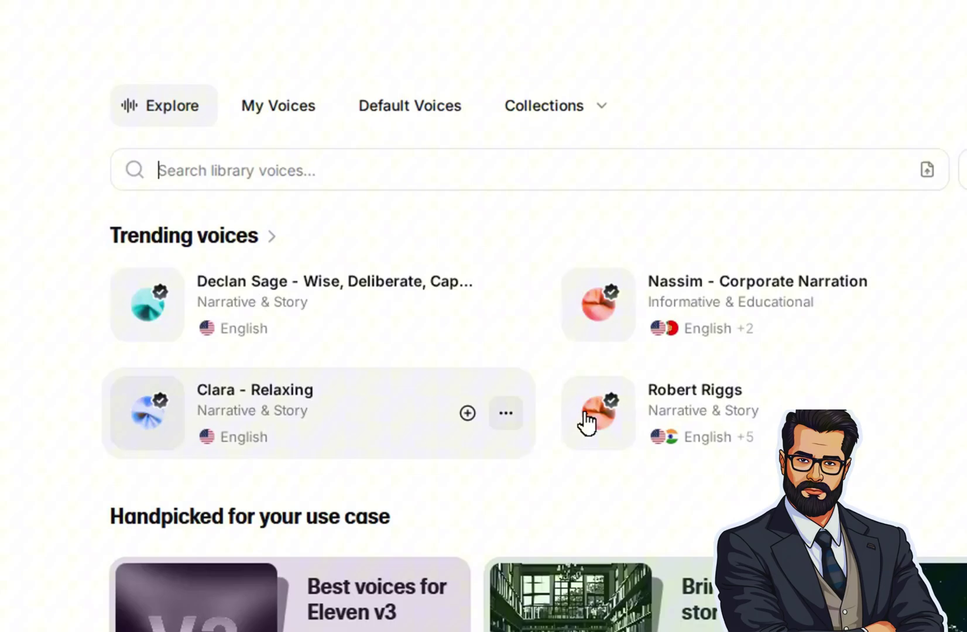
Filter the ElevenLabs voice library to American-accent voices
{"action": "scroll", "coordinate": [953, 399], "scroll_direction": "down", "scroll_amount": 15}
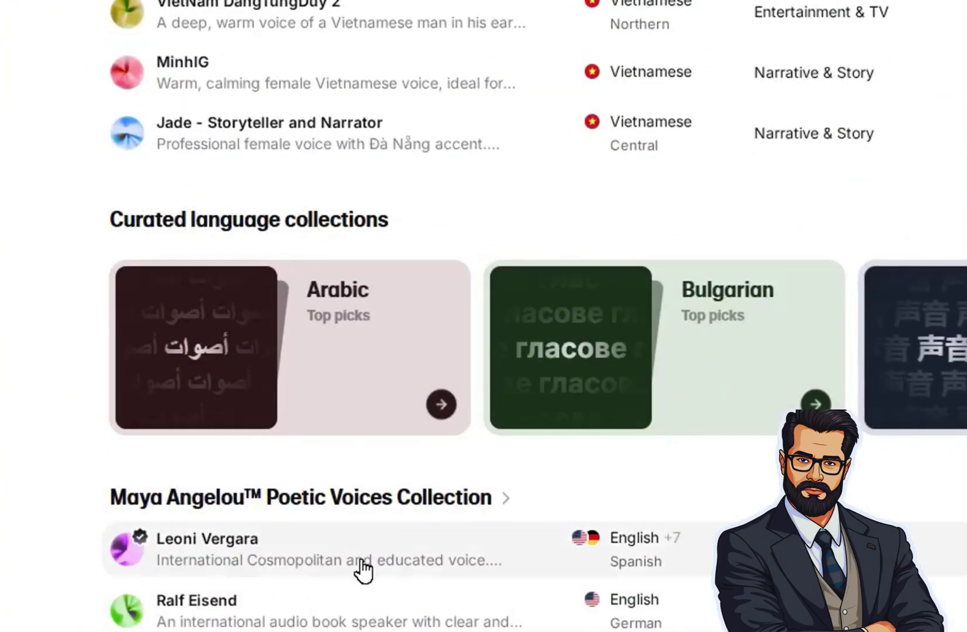
{"action": "scroll", "coordinate": [362, 572], "scroll_direction": "down", "scroll_amount": 7}
{"action": "scroll", "coordinate": [472, 603], "scroll_direction": "down", "scroll_amount": 5}
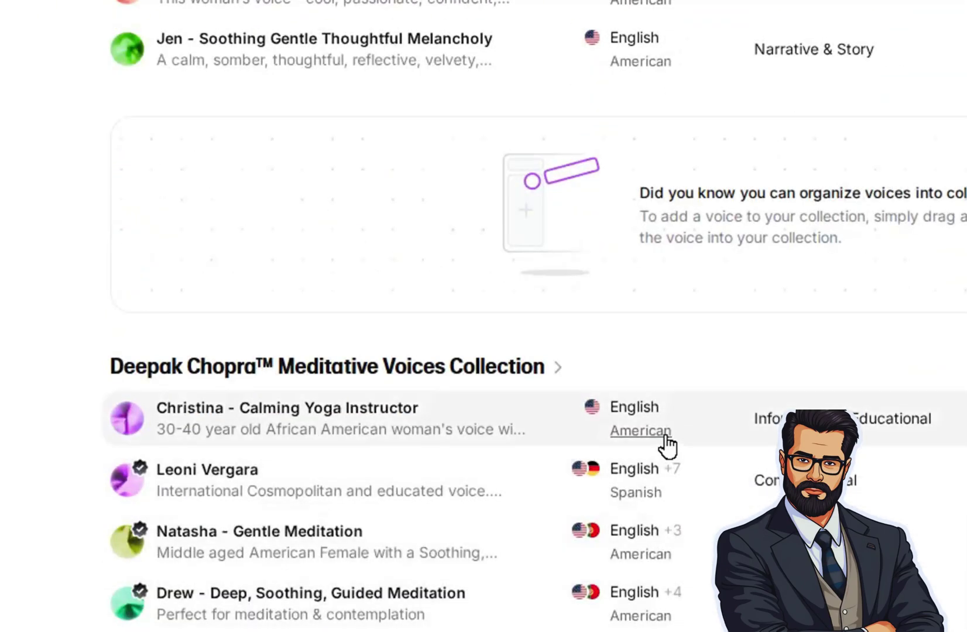
{"action": "left_click", "coordinate": [664, 436]}
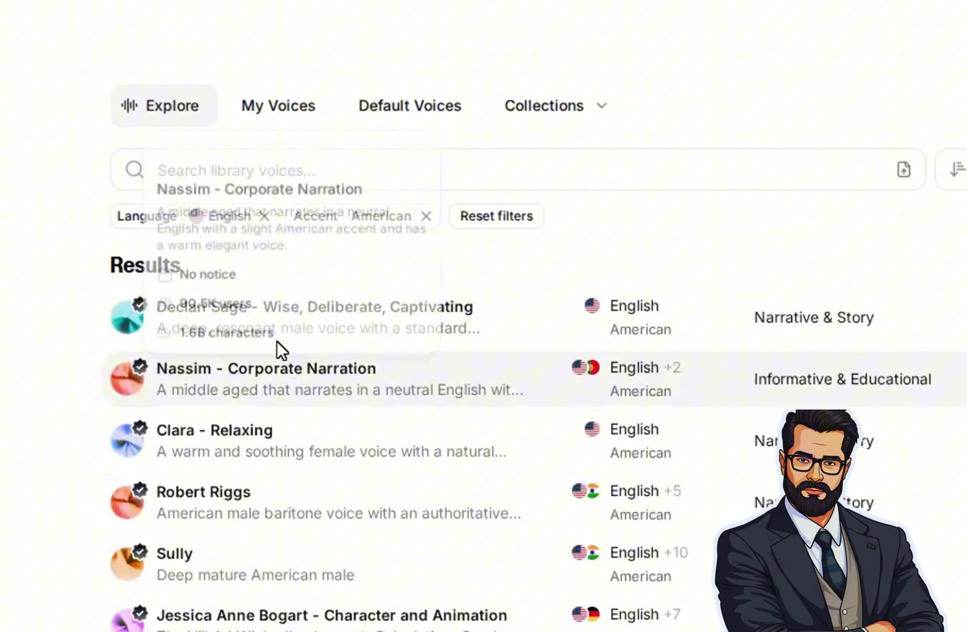
Add a narrative American voice to My Voices and go to Text to Speech
{"action": "scroll", "coordinate": [625, 621], "scroll_direction": "down", "scroll_amount": 5}
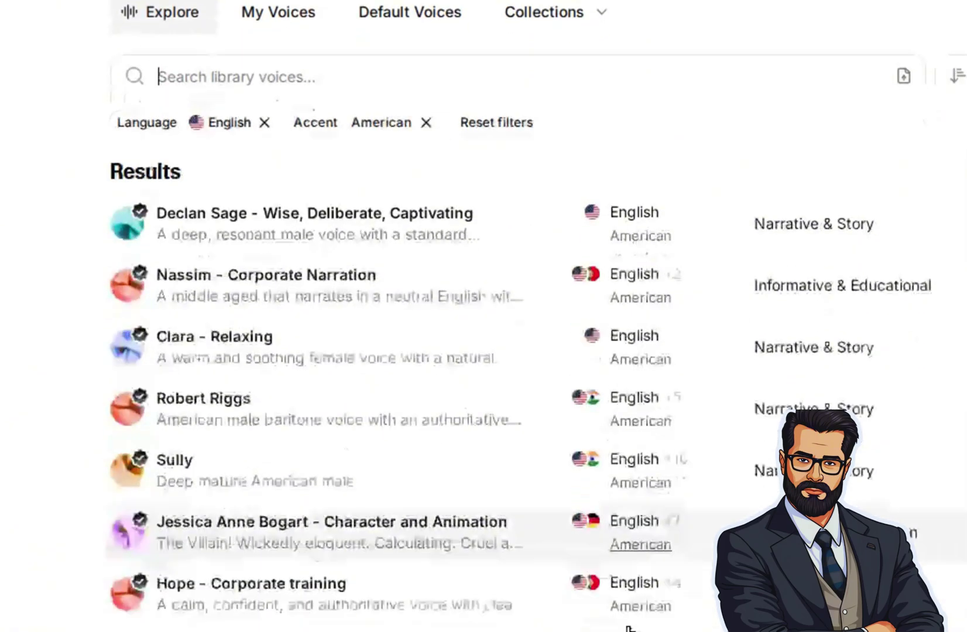
{"action": "scroll", "coordinate": [464, 447], "scroll_direction": "down", "scroll_amount": 5}
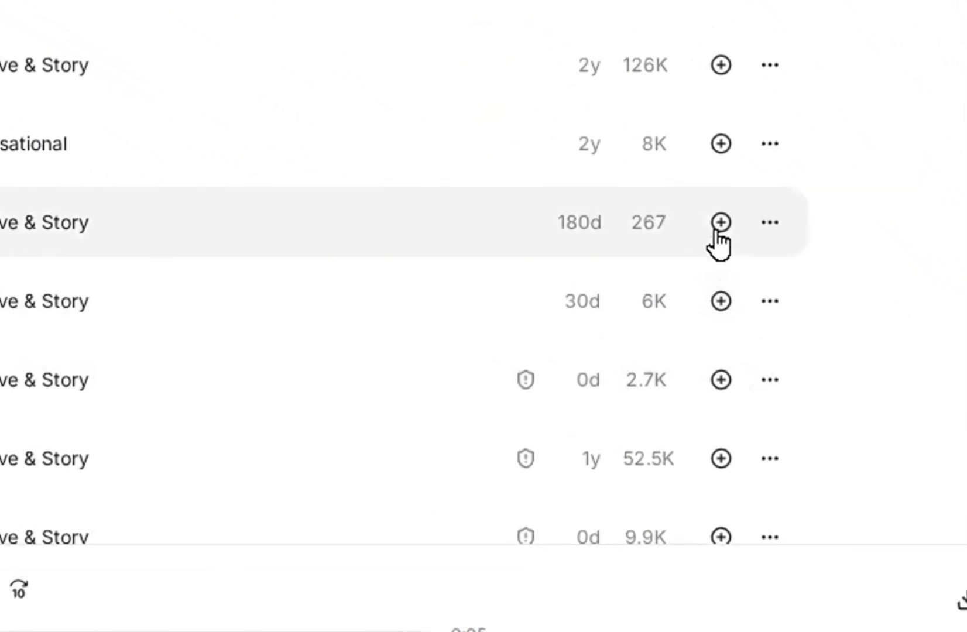
{"action": "left_click", "coordinate": [666, 198]}
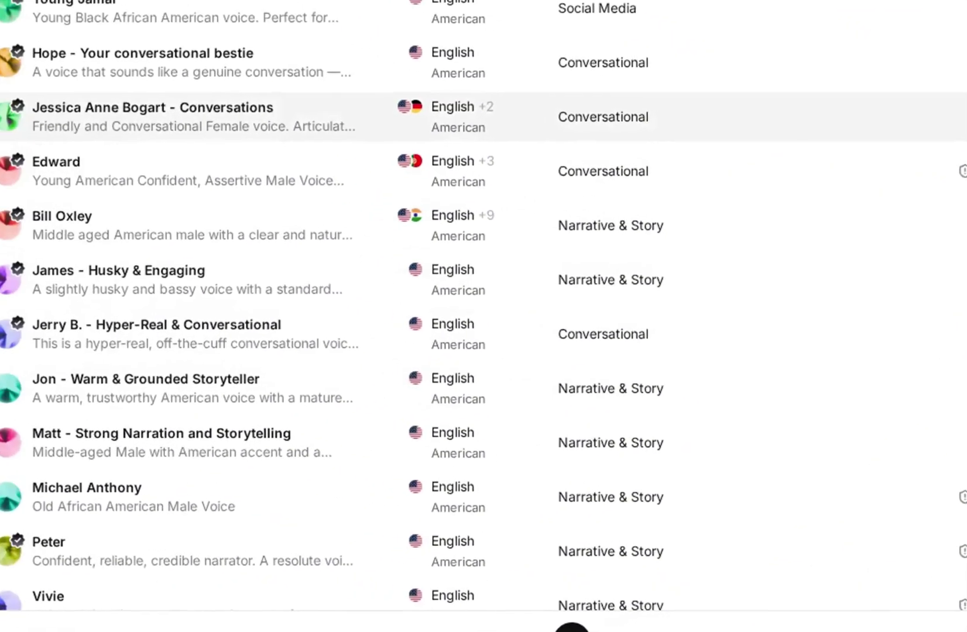
{"action": "left_click", "coordinate": [103, 155]}
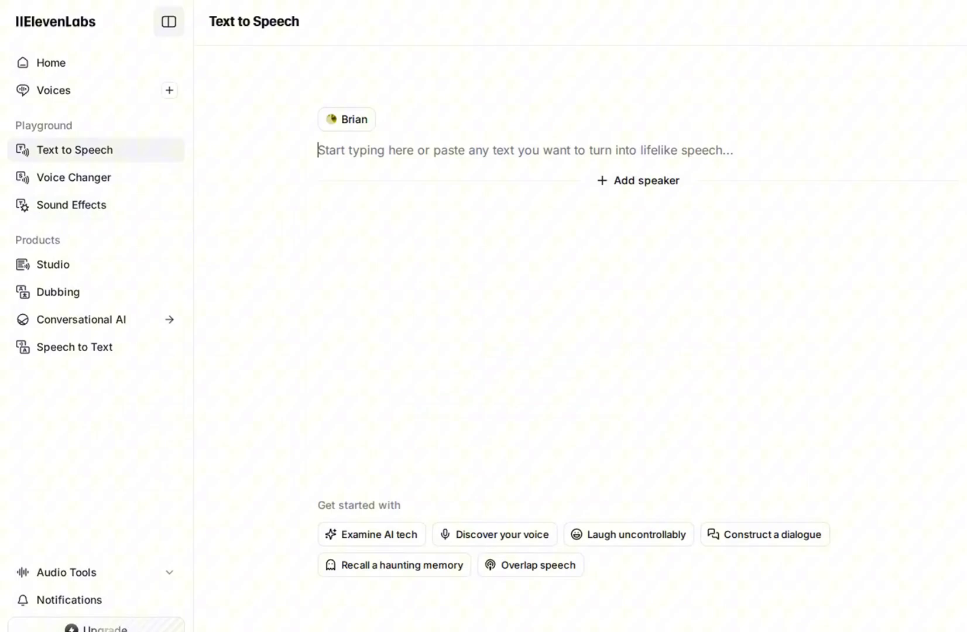
Start entering the voiceover script in the Text to Speech editor with the Brian voice
{"action": "left_click", "coordinate": [434, 162]}
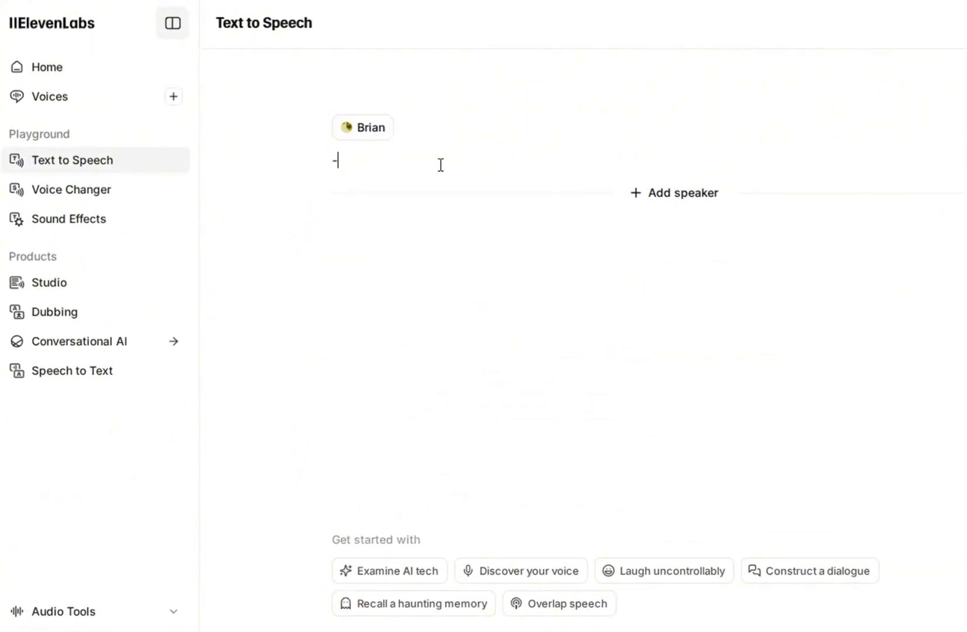
{"action": "type", "text": "-"}
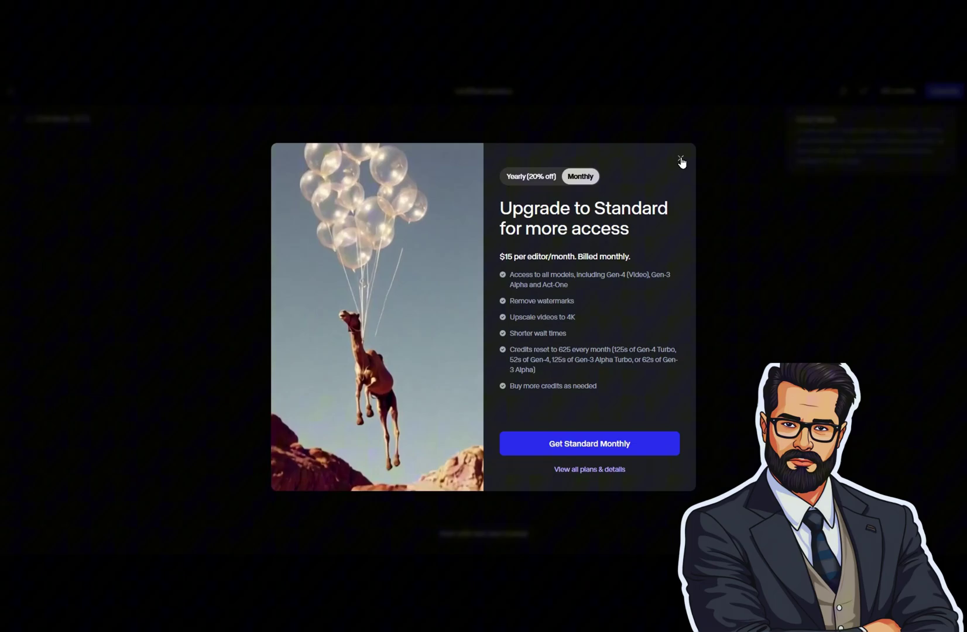
Dismiss the Standard upgrade offer, sign in to Runway with Google, and upload character image 1
{"action": "left_click", "coordinate": [681, 160]}
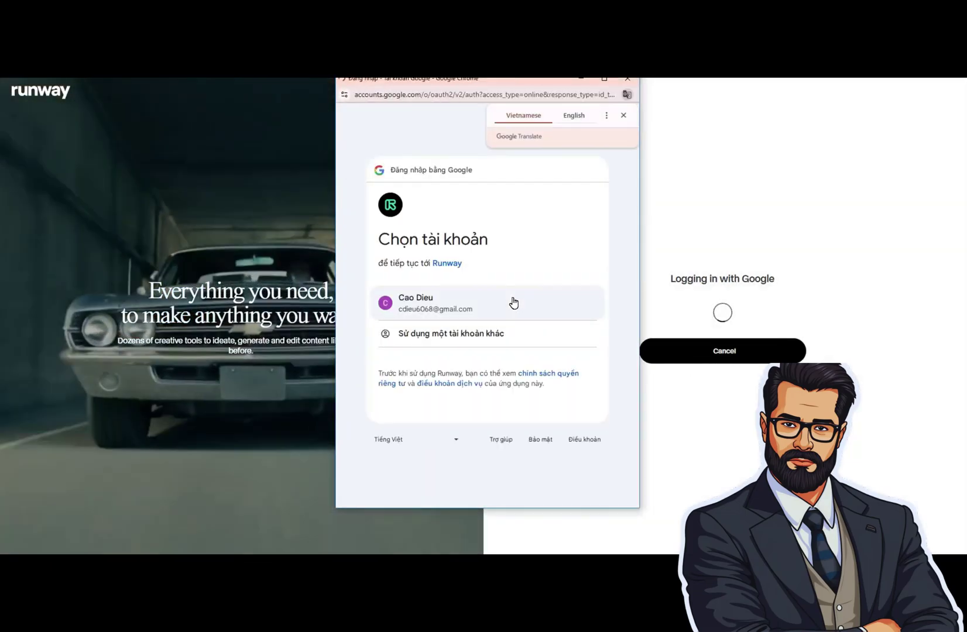
{"action": "left_click", "coordinate": [461, 309]}
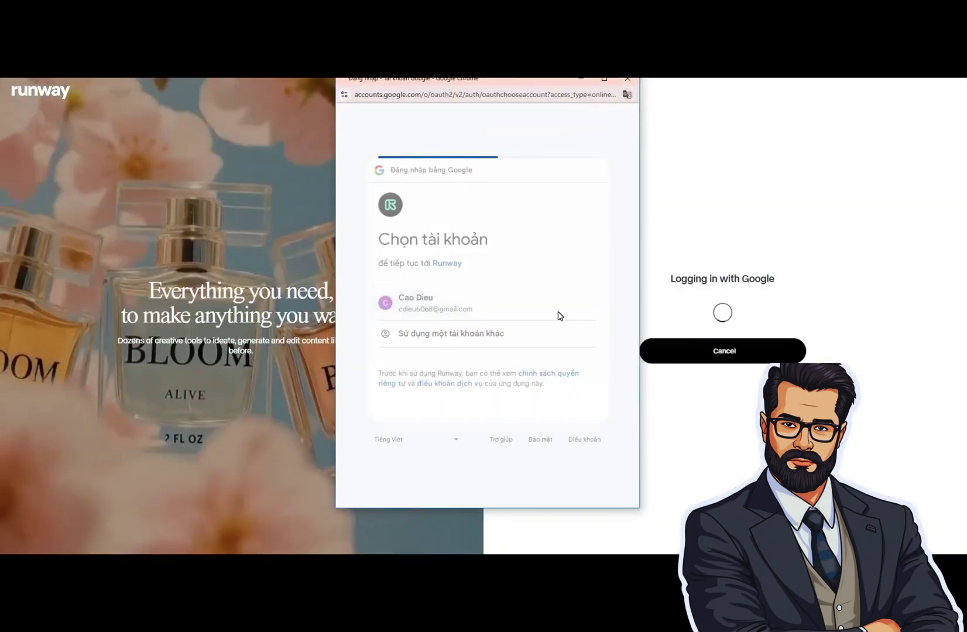
{"action": "left_click", "coordinate": [549, 386]}
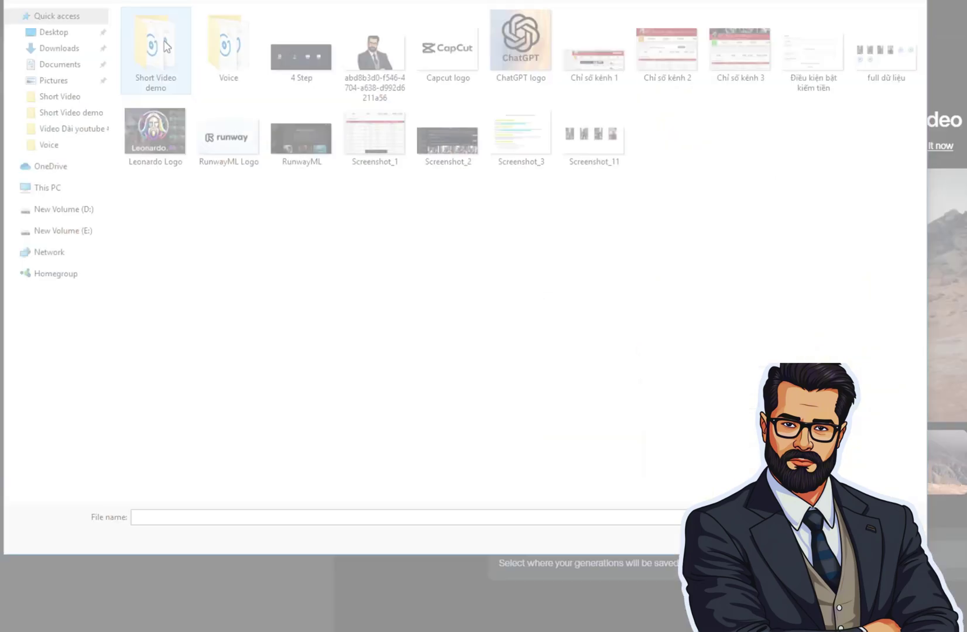
{"action": "double_click", "coordinate": [155, 44]}
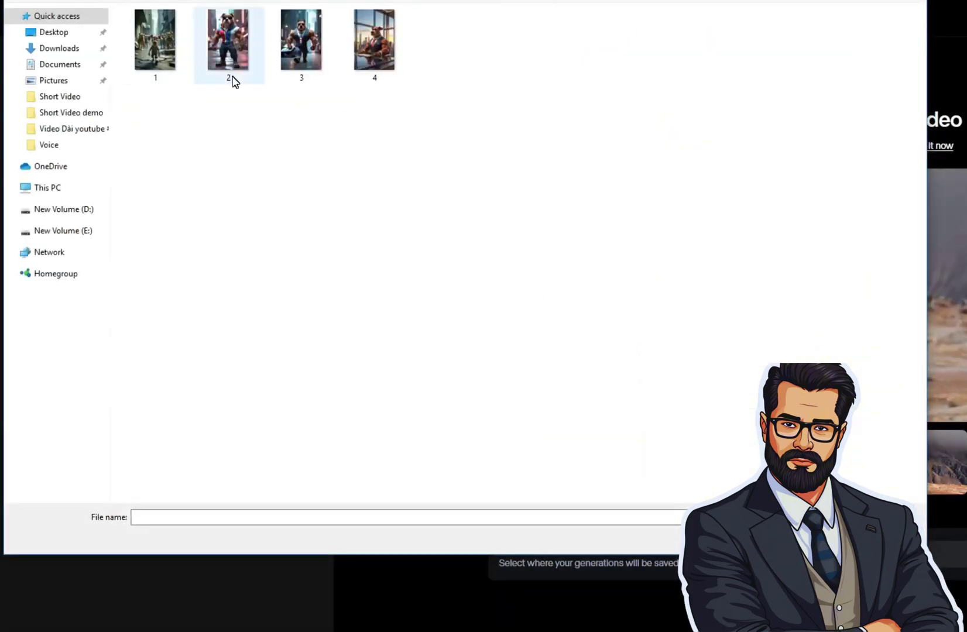
{"action": "double_click", "coordinate": [161, 62]}
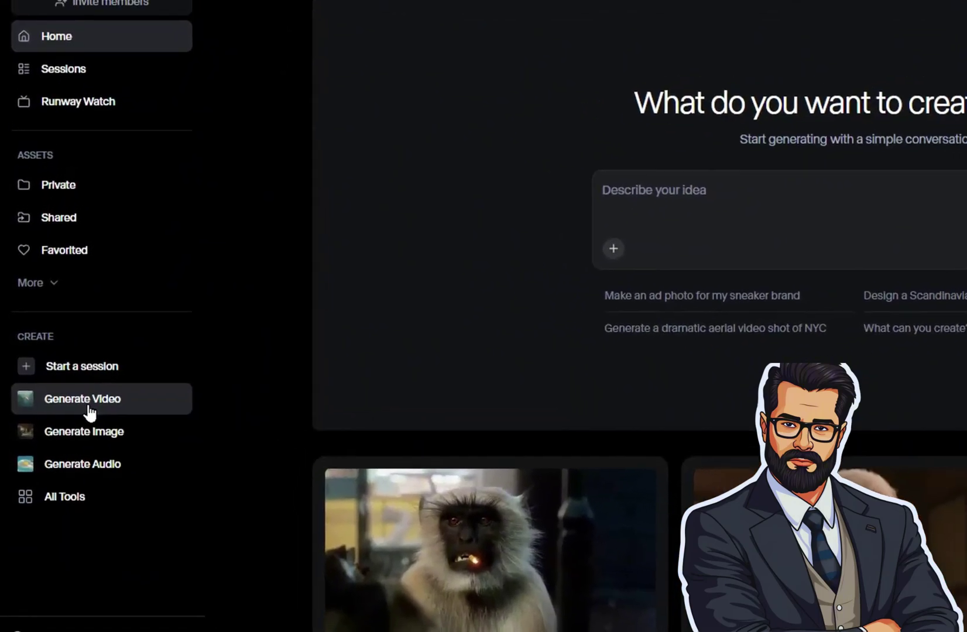
Start a Runway video from the uploaded dog image and paste the cinematic skinny-cartoon-dog prompt
{"action": "left_click", "coordinate": [88, 406]}
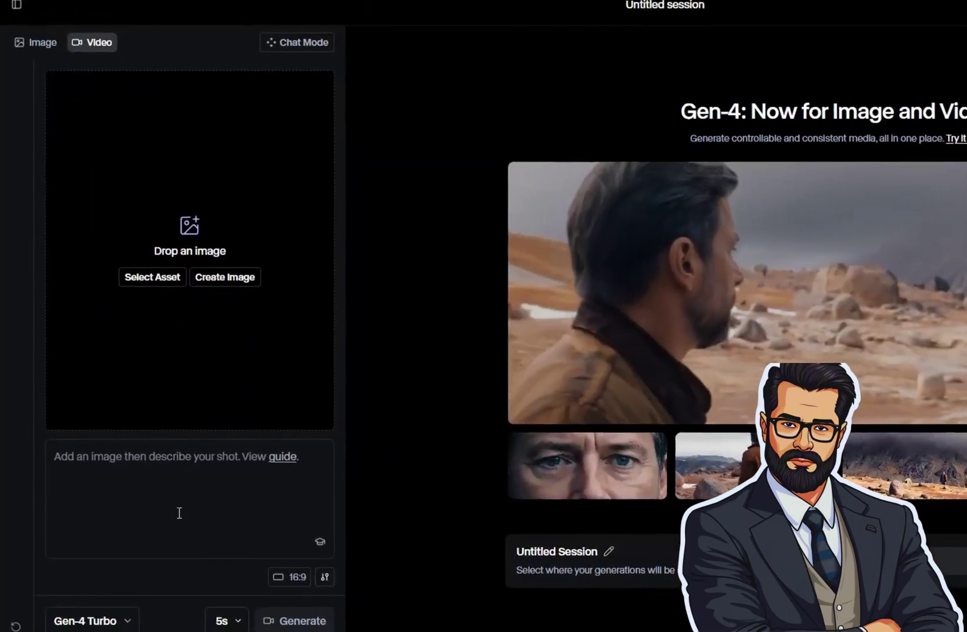
{"action": "left_click", "coordinate": [147, 280]}
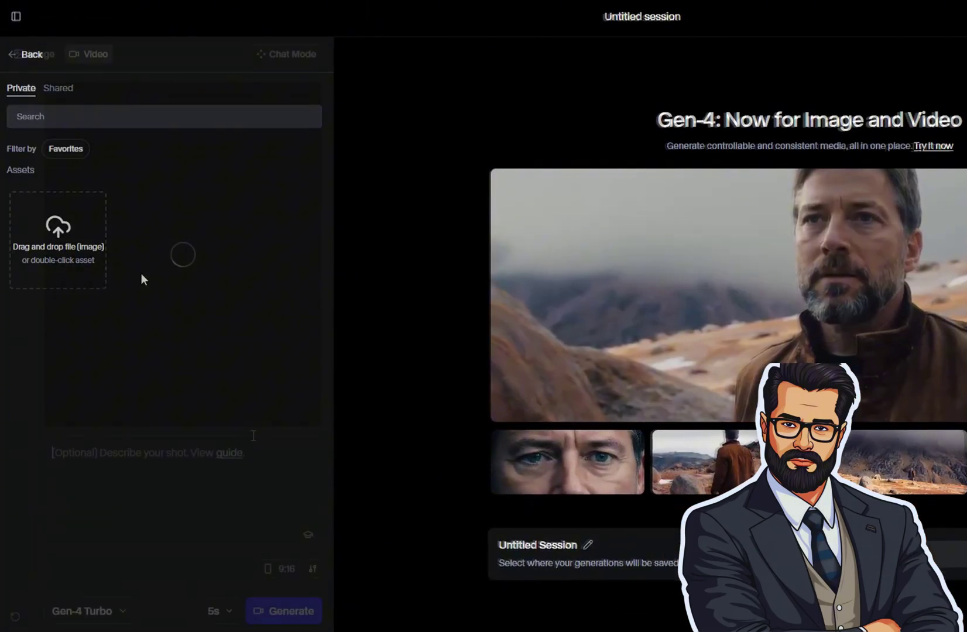
{"action": "double_click", "coordinate": [142, 279]}
{"action": "key", "text": "ctrl+v"}
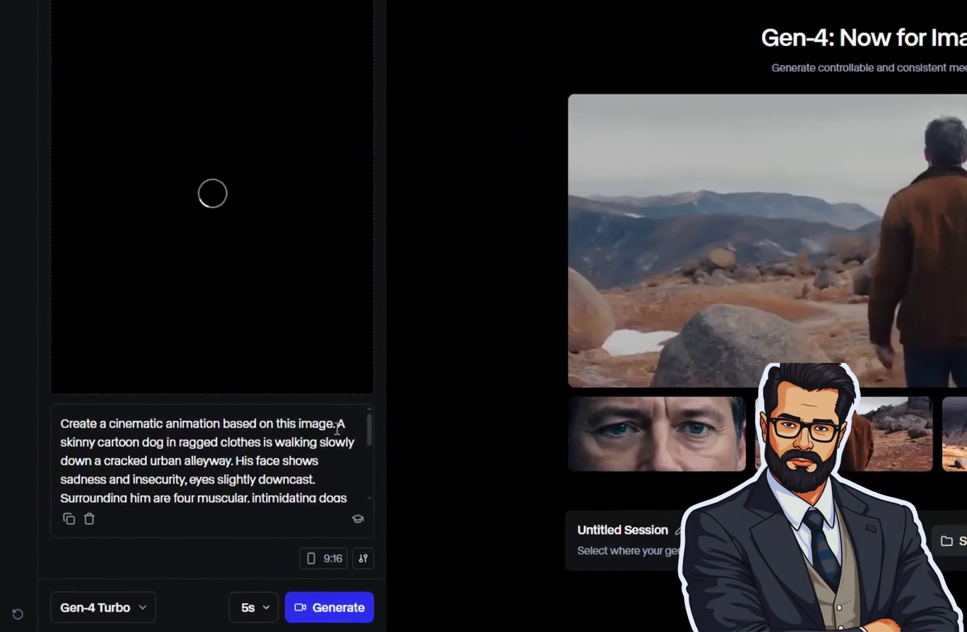
{"action": "scroll", "coordinate": [363, 433], "scroll_direction": "down", "scroll_amount": 5}
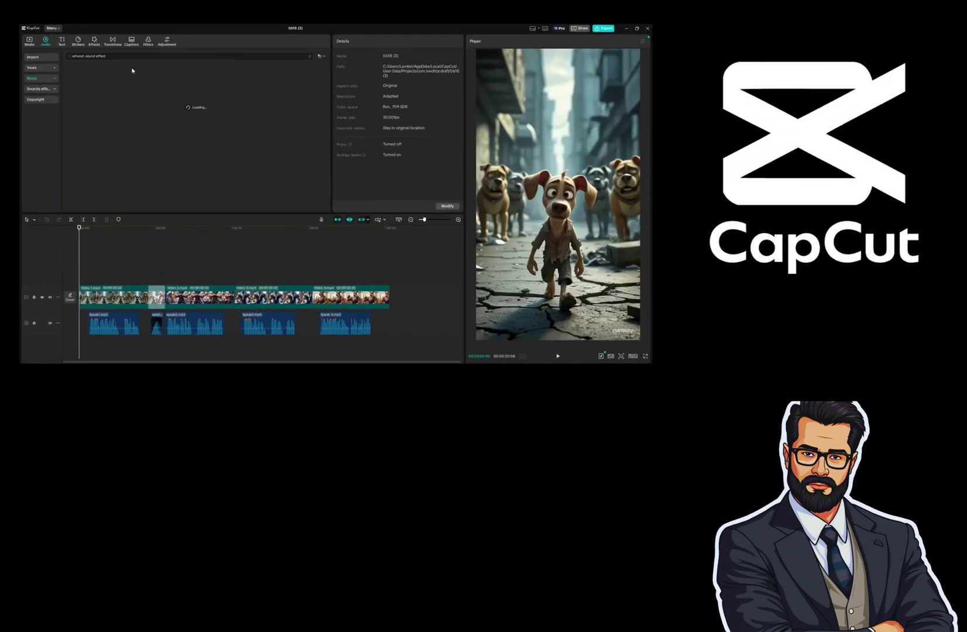
Select the whoosh clip on the audio track in the CapCut timeline
{"action": "left_click", "coordinate": [305, 328]}
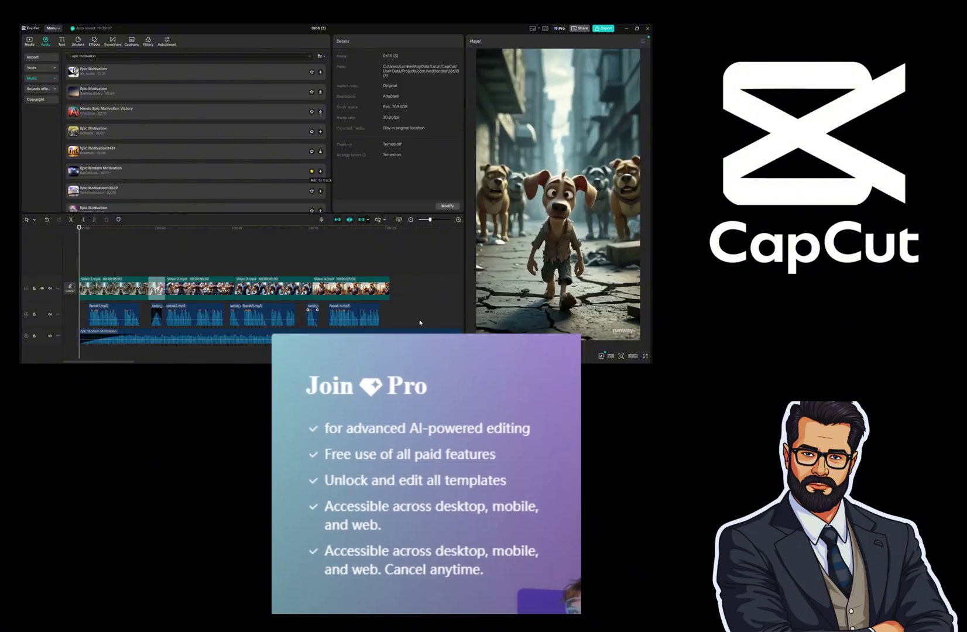
{"action": "left_click", "coordinate": [557, 355]}
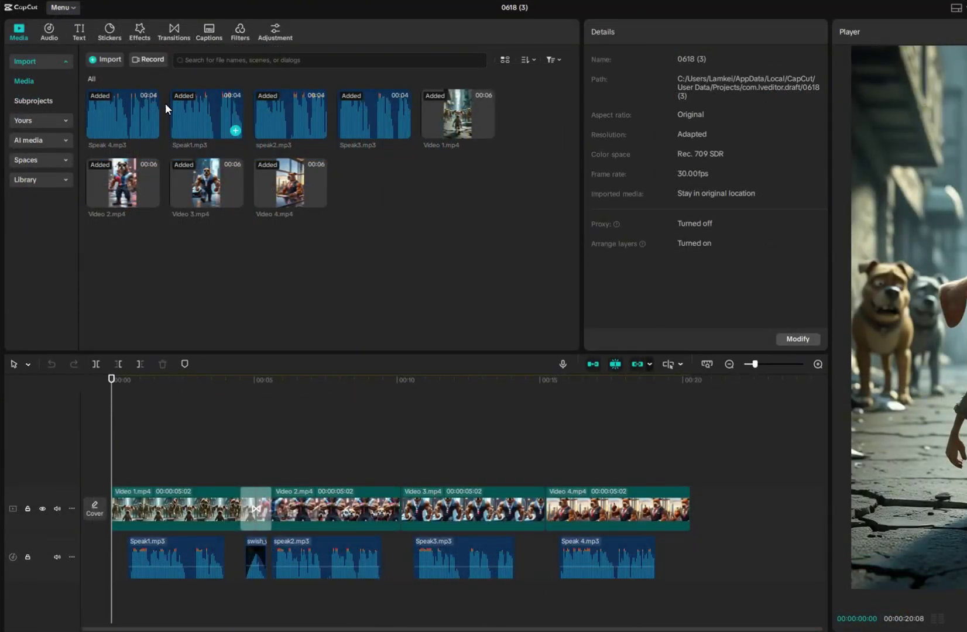
Switch CapCut's media panel to the Audio tab to show the Music list
{"action": "left_click", "coordinate": [50, 32]}
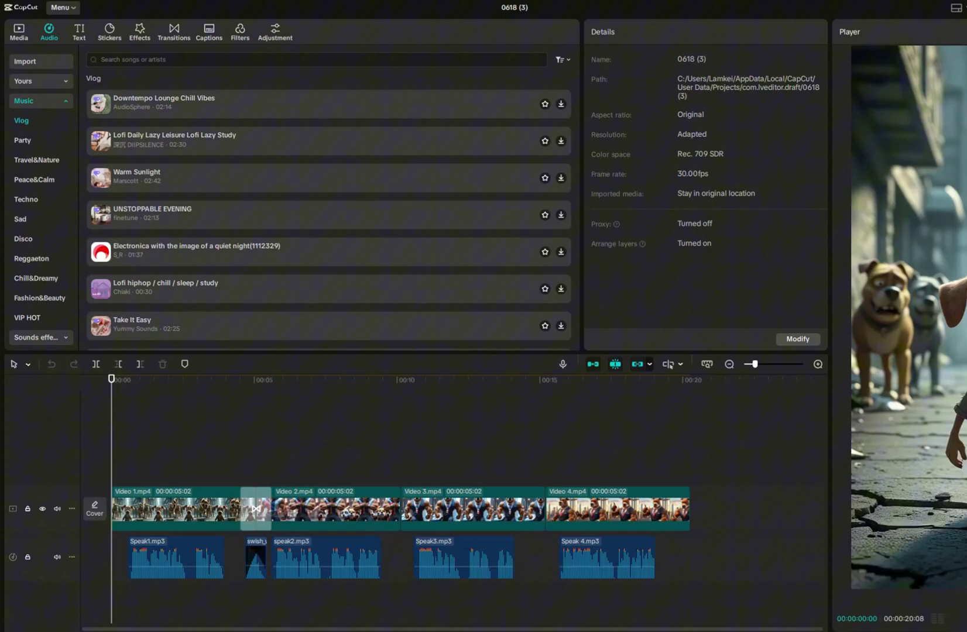
Search 'whoosh' and place swish_whoosh clips before Speak3.mp3 and Speak 4.mp3
{"action": "left_click", "coordinate": [210, 61]}
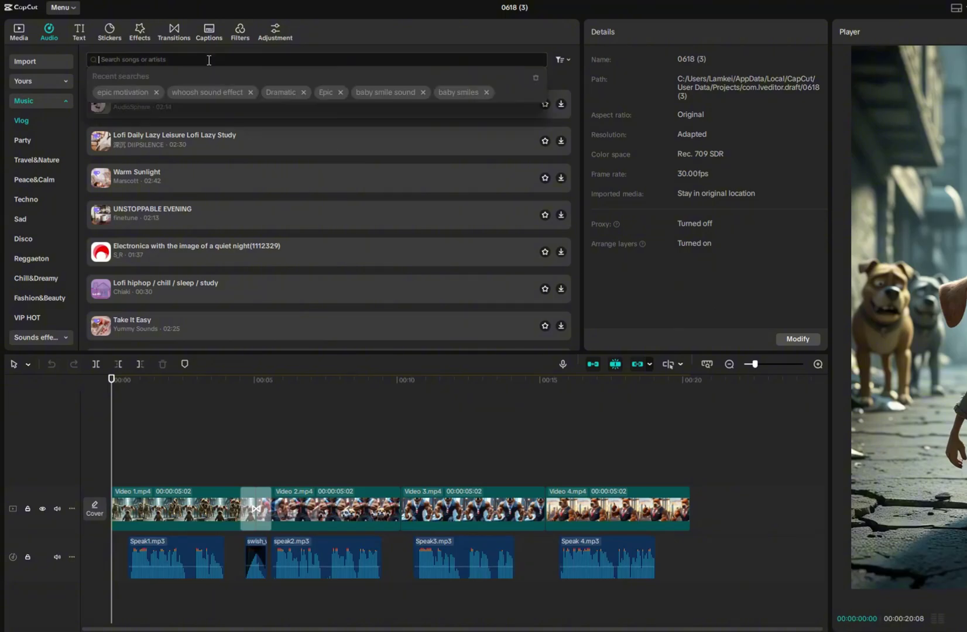
{"action": "type", "text": "whoosh"}
{"action": "left_click", "coordinate": [209, 80]}
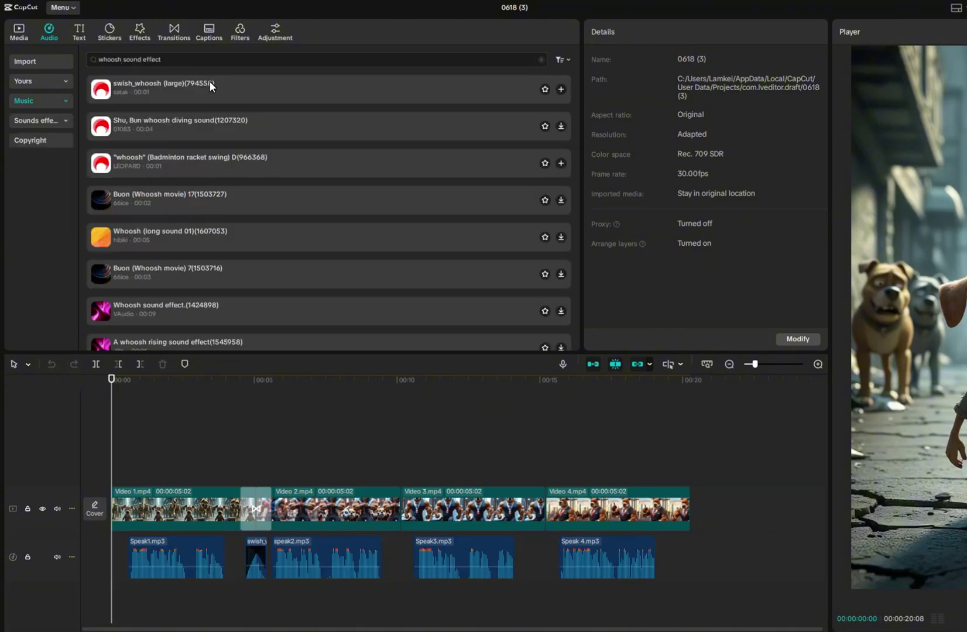
{"action": "left_click_drag", "start_coordinate": [189, 90], "coordinate": [393, 559]}
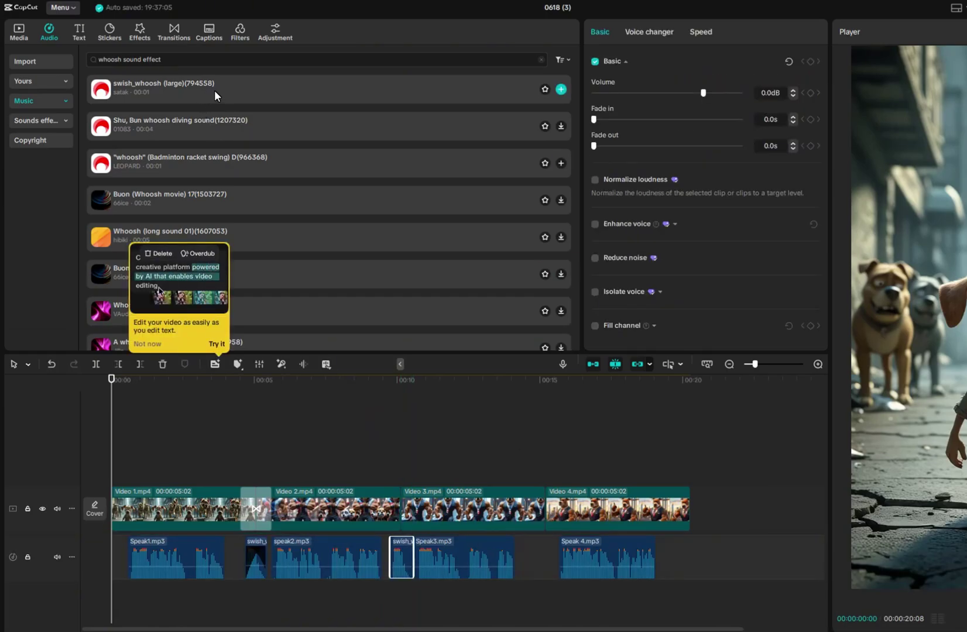
{"action": "left_click_drag", "start_coordinate": [450, 444], "coordinate": [535, 557]}
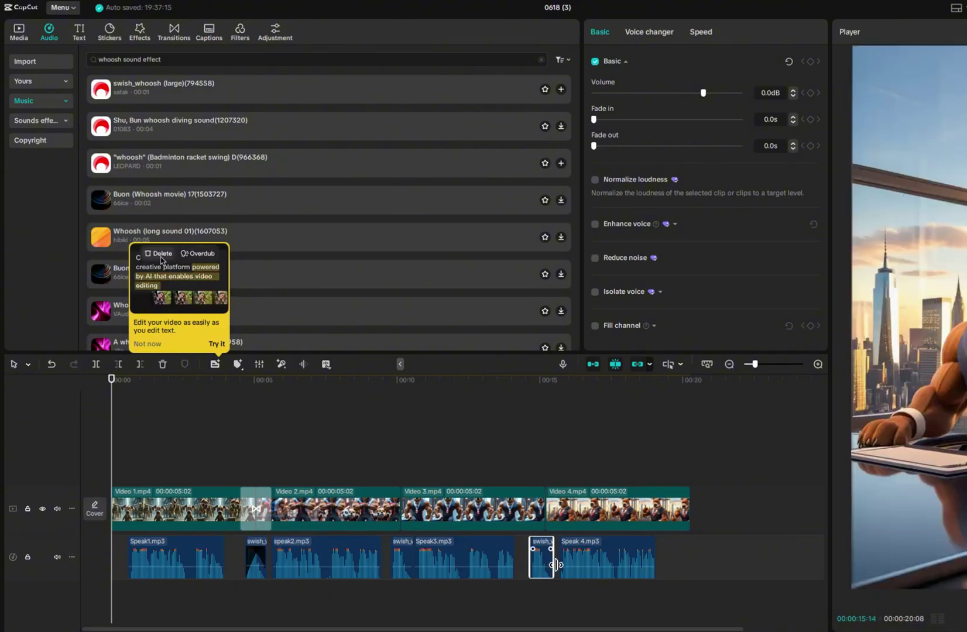
Nudge the swish_whoosh clip before Speak 4.mp3 slightly later
{"action": "left_click", "coordinate": [597, 559]}
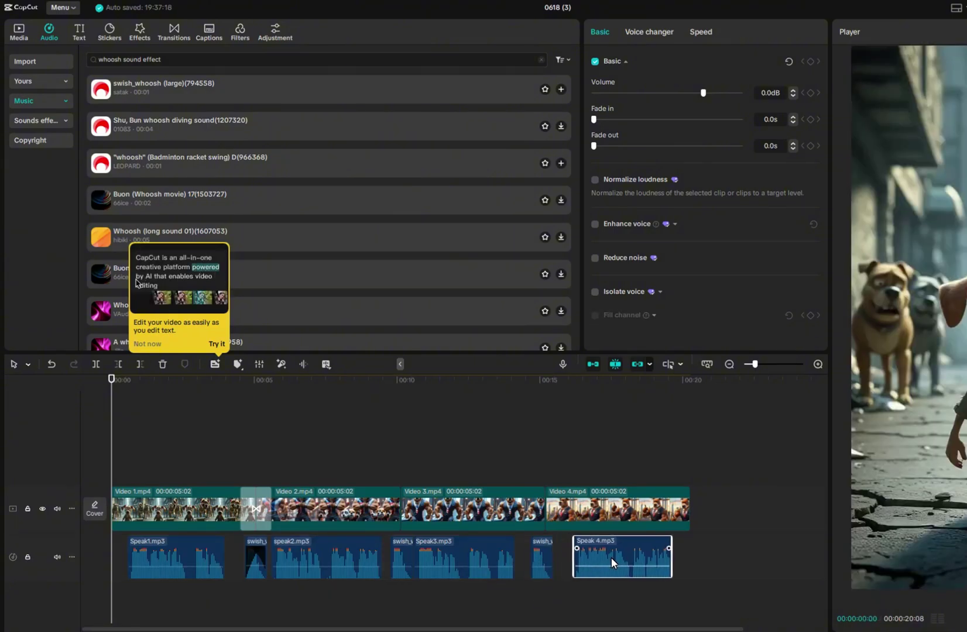
{"action": "left_click", "coordinate": [548, 562]}
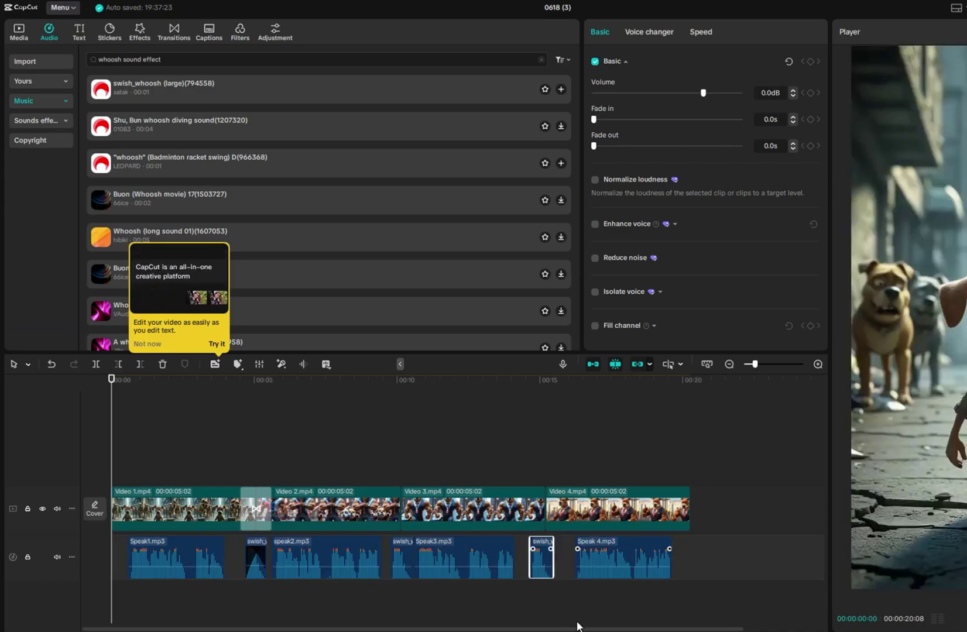
{"action": "left_click_drag", "start_coordinate": [542, 567], "coordinate": [549, 566]}
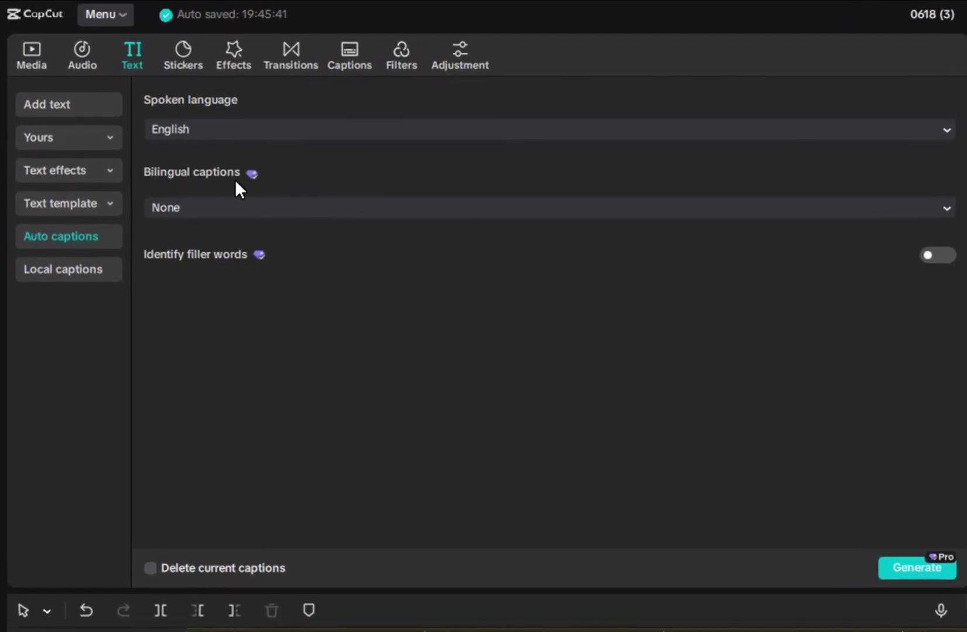
Generate auto captions from the voiceovers with Arabic as the bilingual language
{"action": "left_click", "coordinate": [267, 205]}
{"action": "left_click", "coordinate": [239, 238]}
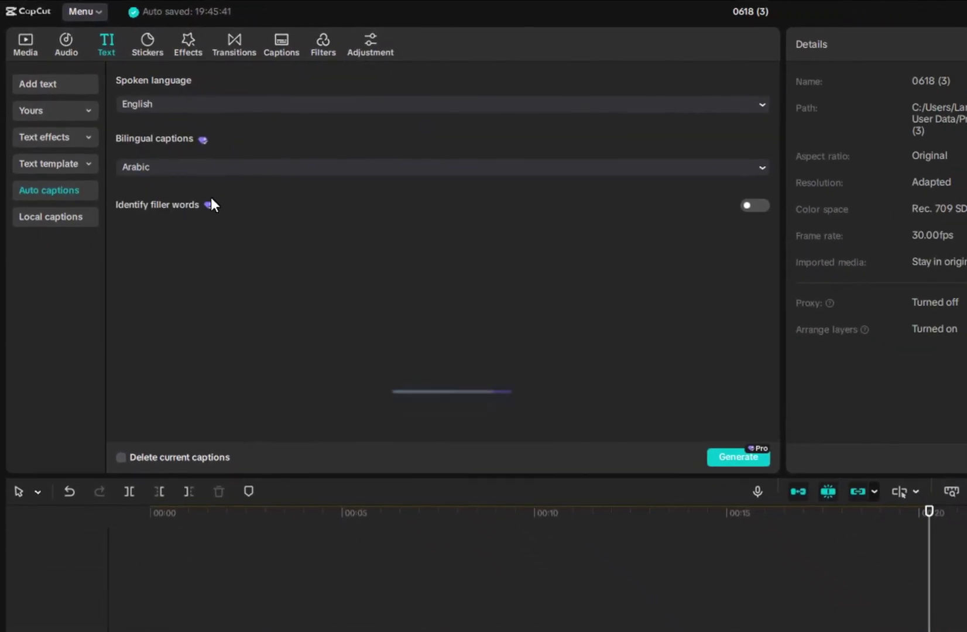
{"action": "left_click", "coordinate": [650, 403]}
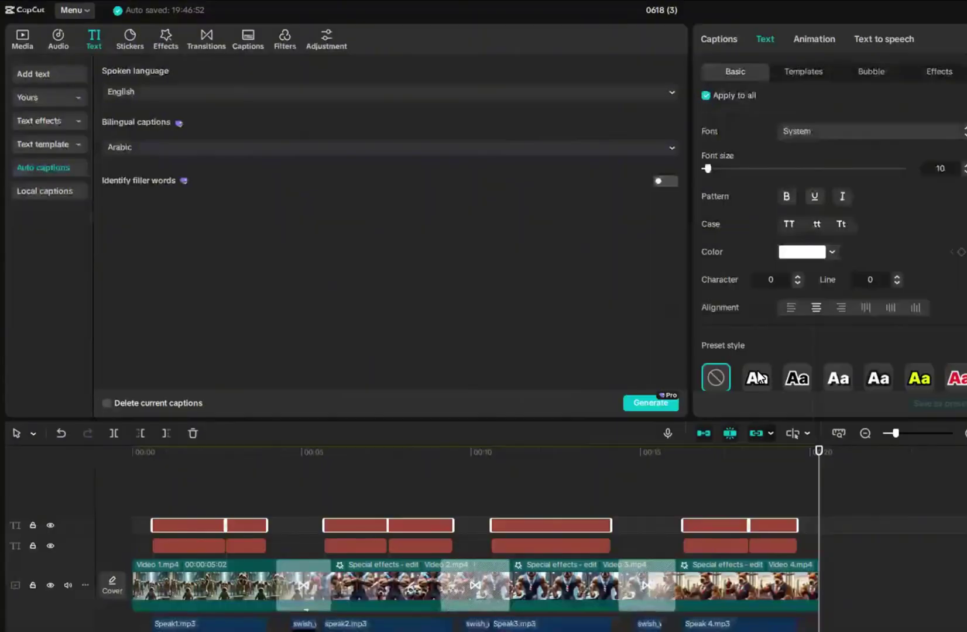
Set bilingual captions back to None, delete an Arabic caption clip and hide the Arabic track
{"action": "left_click", "coordinate": [260, 146]}
{"action": "left_click", "coordinate": [364, 176]}
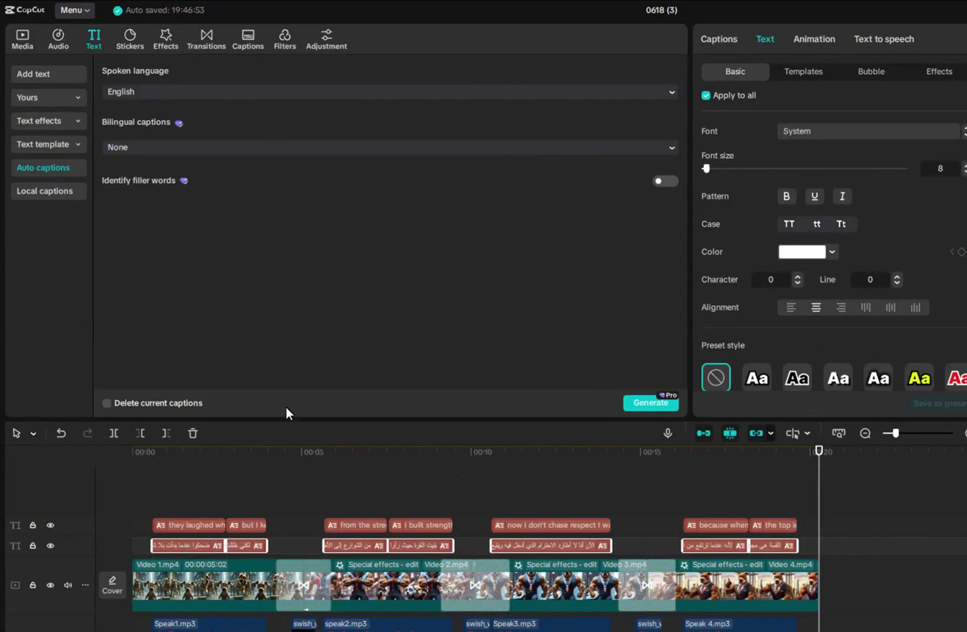
{"action": "left_click", "coordinate": [187, 546]}
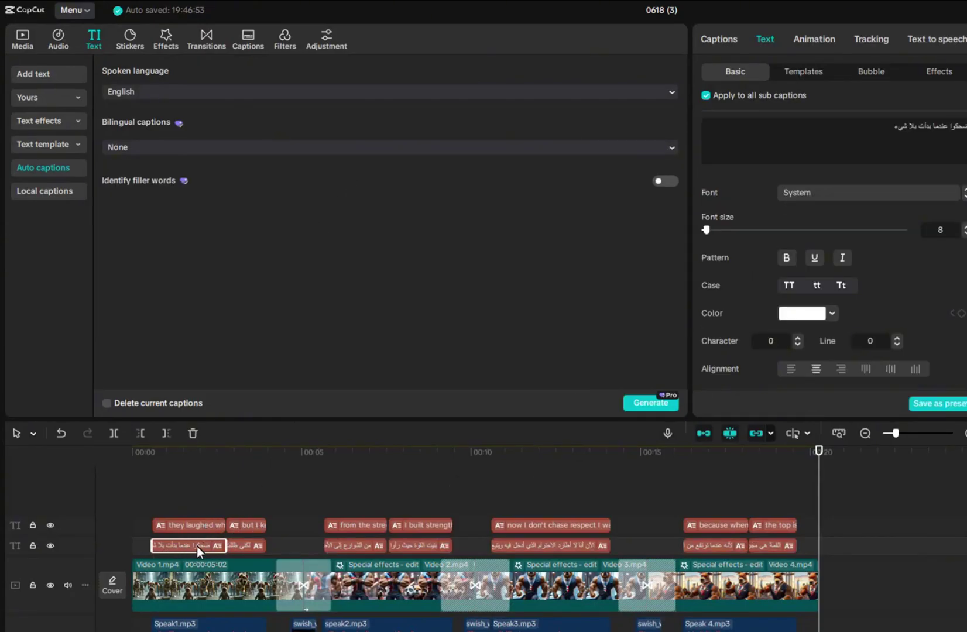
{"action": "key", "text": "Delete"}
{"action": "left_click", "coordinate": [239, 550]}
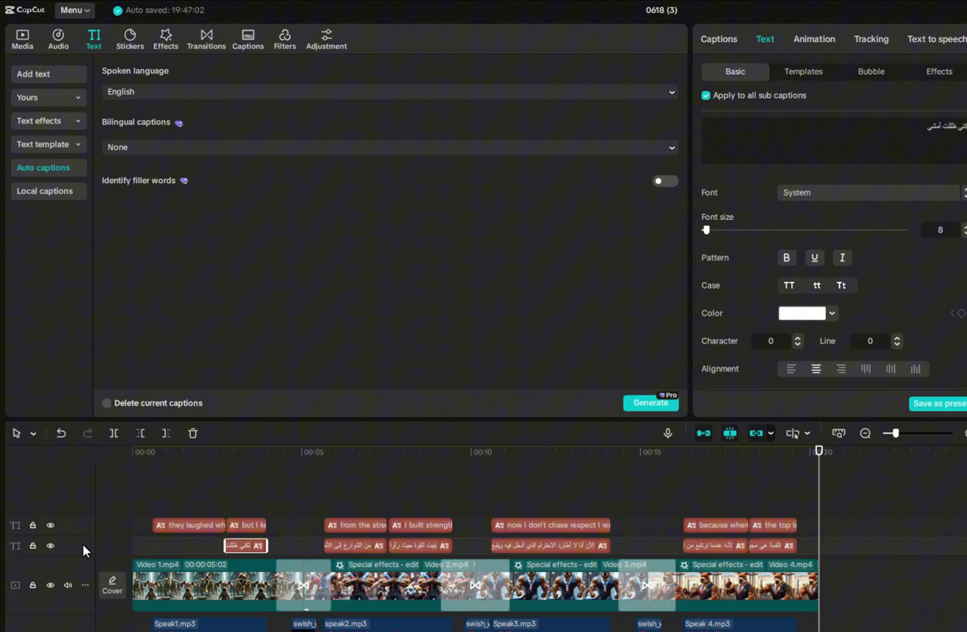
{"action": "left_click", "coordinate": [50, 545]}
{"action": "left_click", "coordinate": [117, 485]}
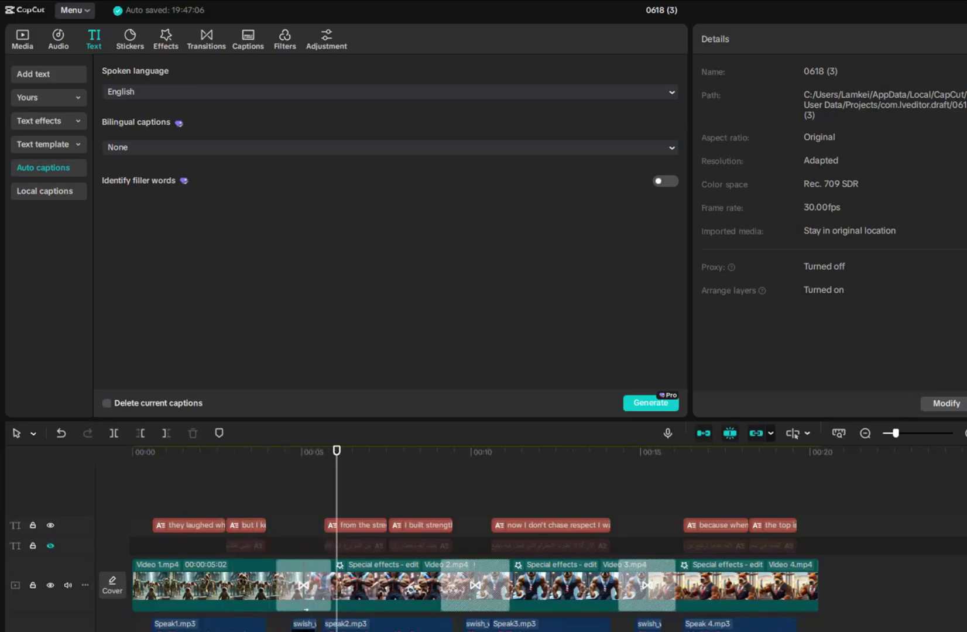
{"action": "left_click", "coordinate": [258, 525]}
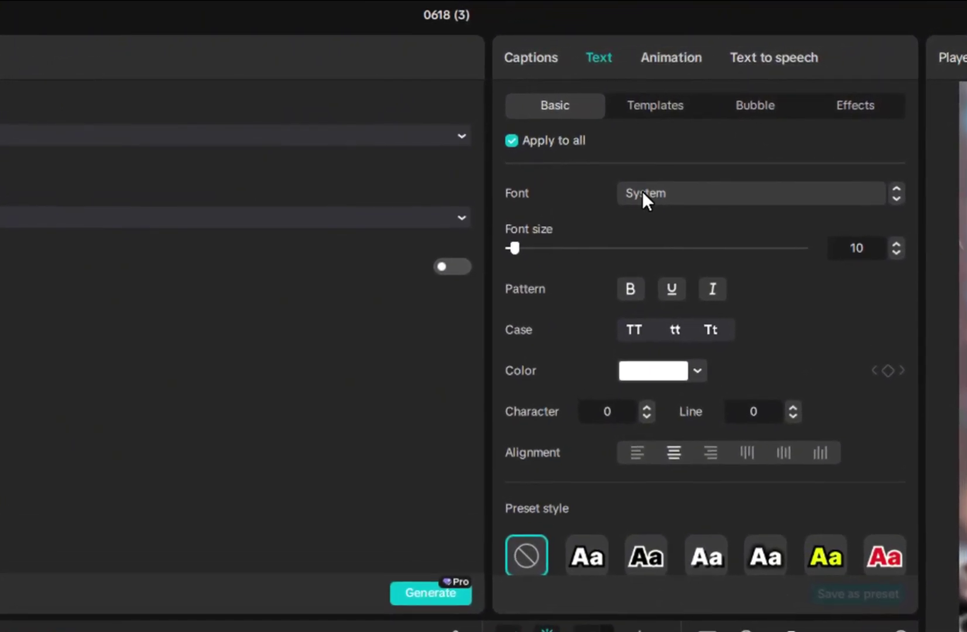
Enlarge all captions to size 15 and set their font to Noto Sans
{"action": "left_click", "coordinate": [682, 174]}
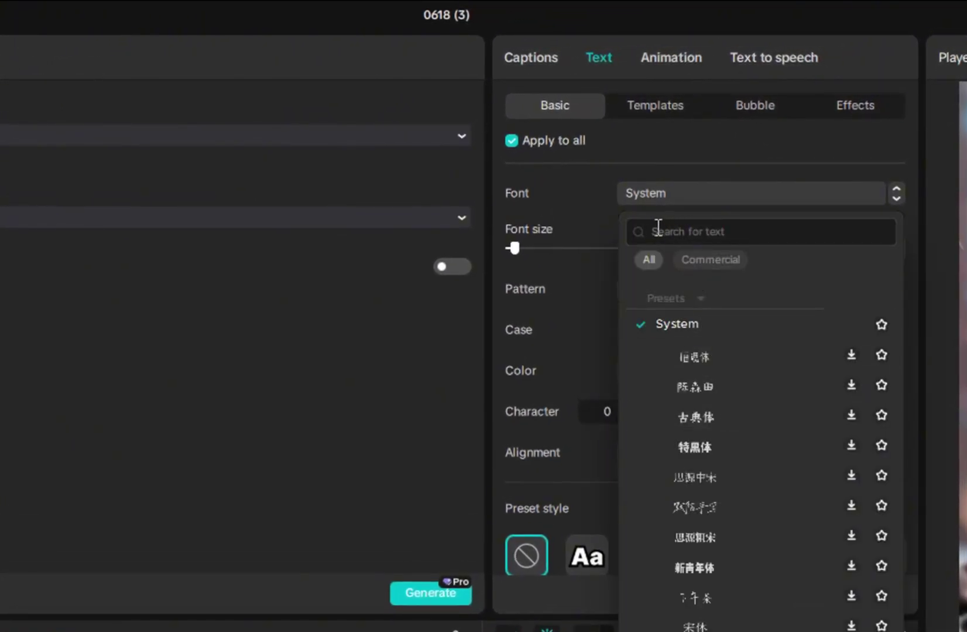
{"action": "left_click_drag", "start_coordinate": [515, 247], "coordinate": [529, 249]}
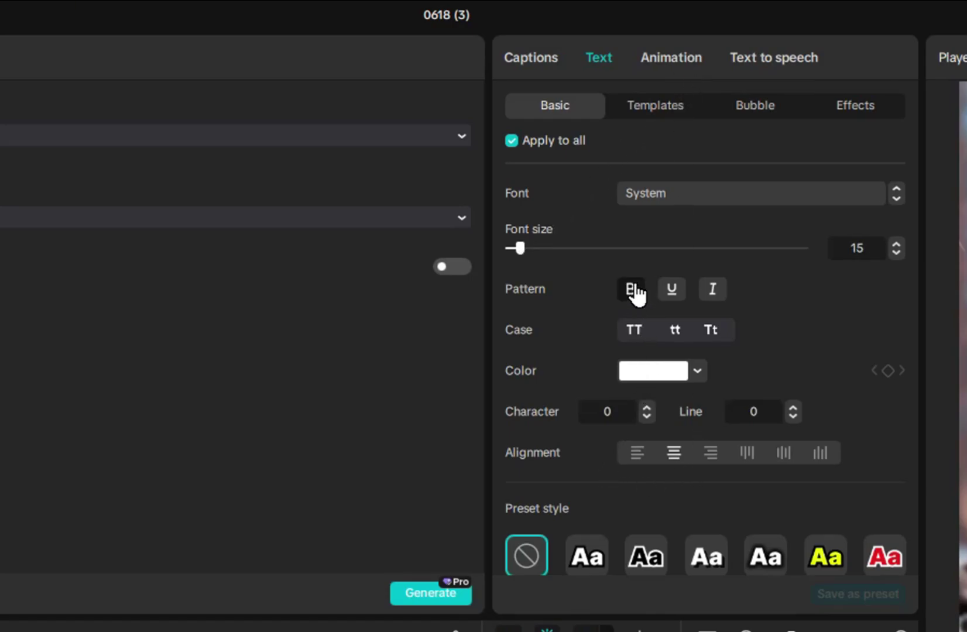
{"action": "left_click", "coordinate": [814, 200]}
{"action": "scroll", "coordinate": [807, 433], "scroll_direction": "down", "scroll_amount": 10}
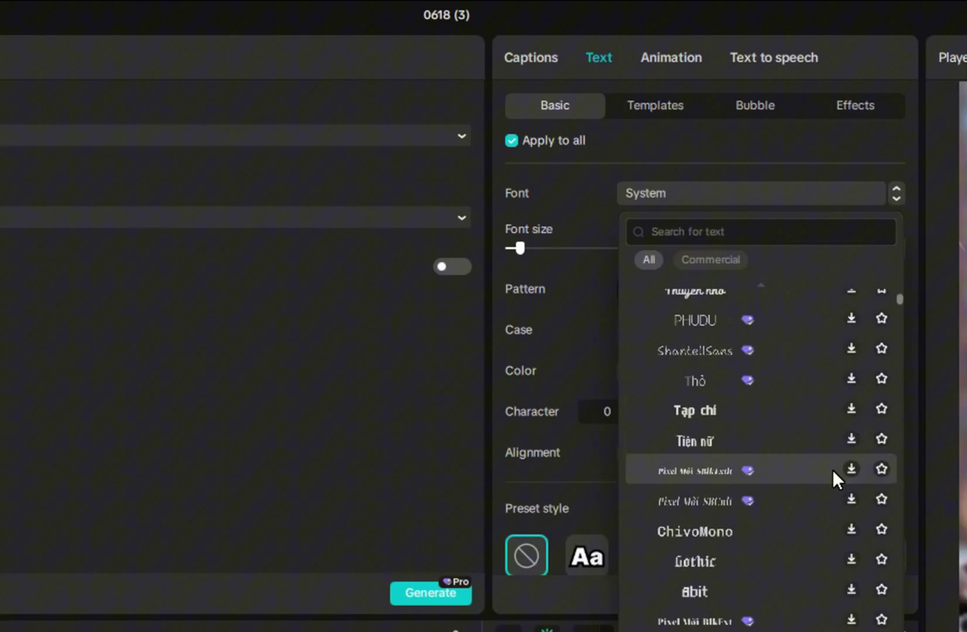
{"action": "left_click", "coordinate": [736, 537]}
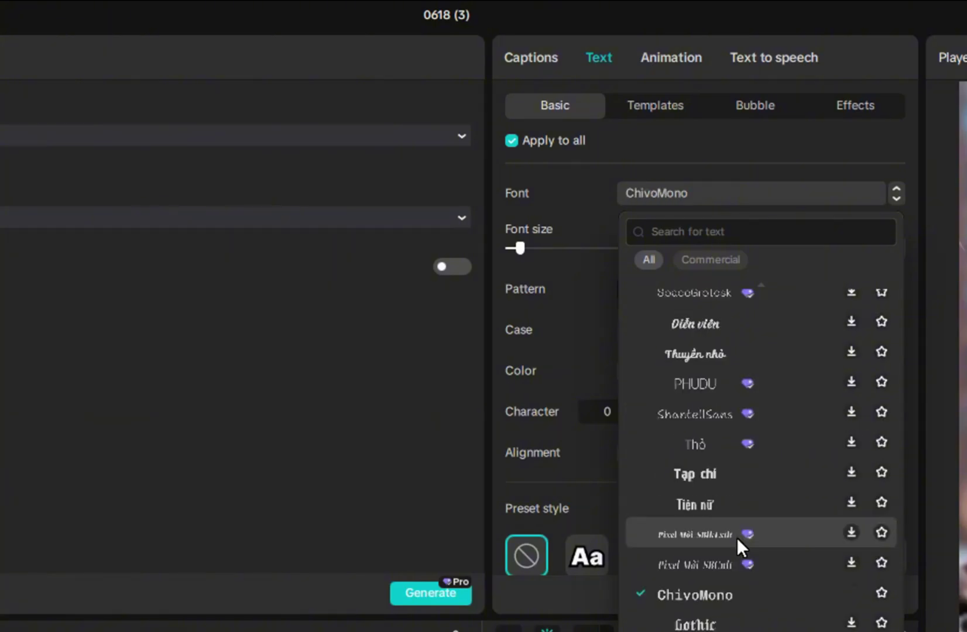
{"action": "left_click", "coordinate": [744, 471]}
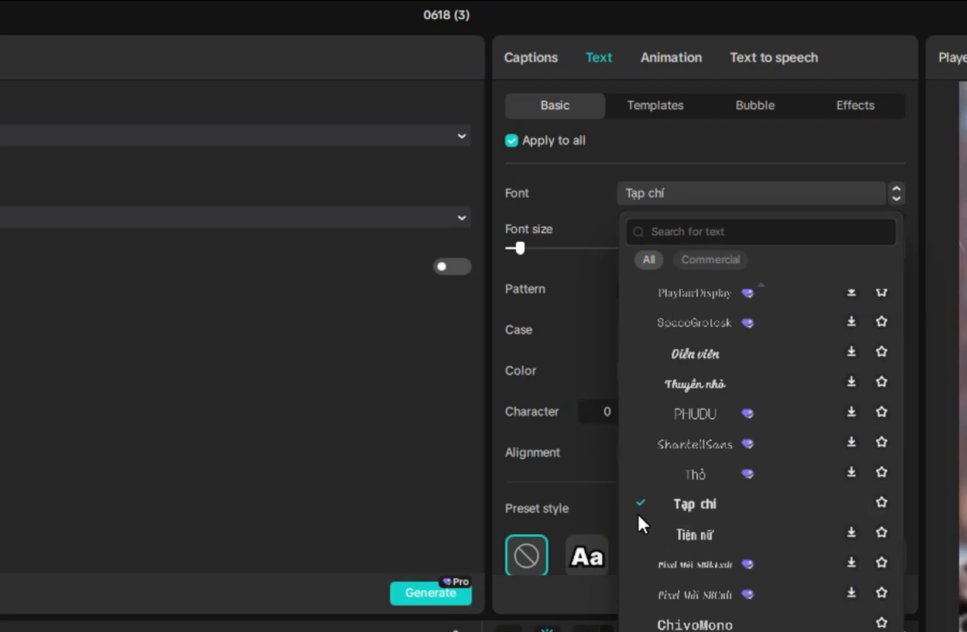
{"action": "scroll", "coordinate": [643, 523], "scroll_direction": "down", "scroll_amount": 10}
{"action": "scroll", "coordinate": [722, 506], "scroll_direction": "down", "scroll_amount": 3}
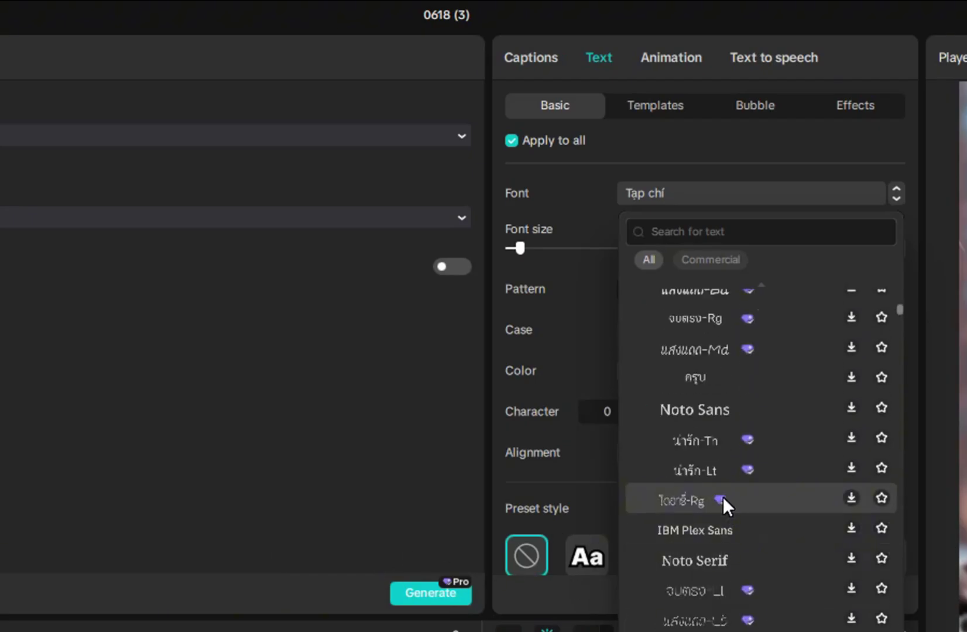
{"action": "left_click", "coordinate": [715, 407]}
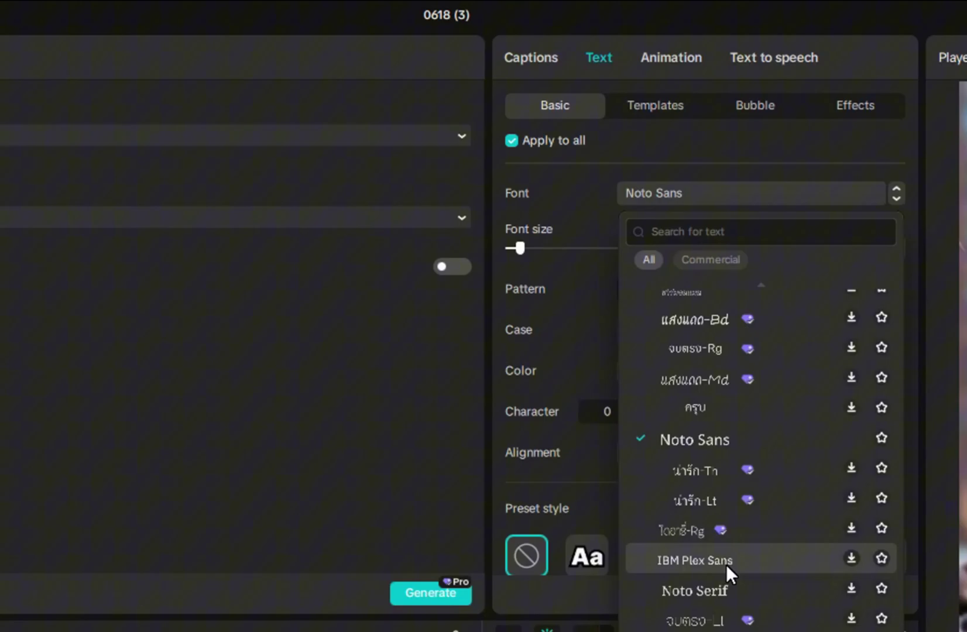
{"action": "scroll", "coordinate": [725, 564], "scroll_direction": "down", "scroll_amount": 5}
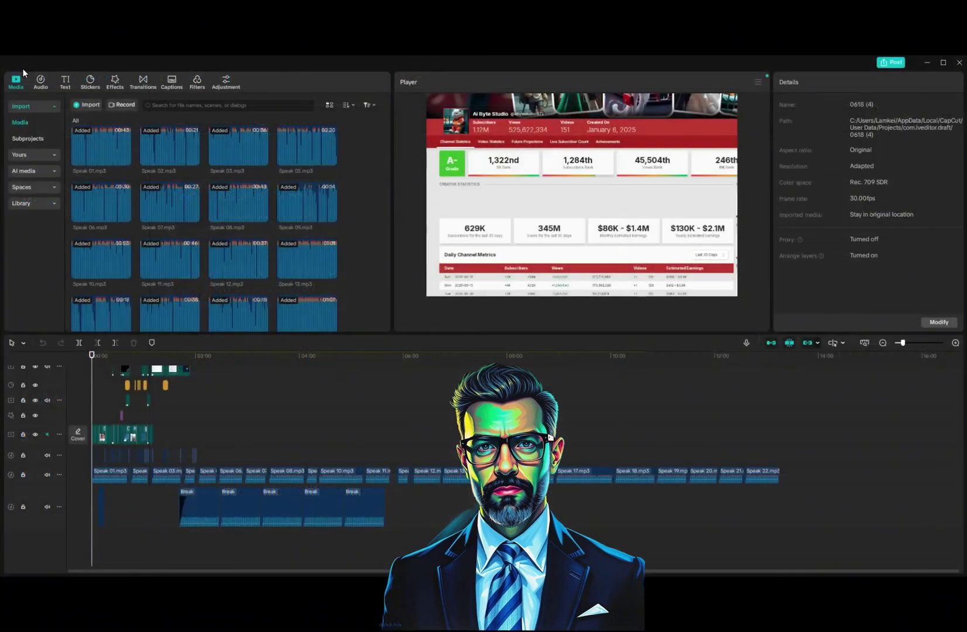
Rerun the recent 'woosh sound effect' search and preview Woosh with echo and Remembering woosh
{"action": "left_click", "coordinate": [40, 81]}
{"action": "left_click", "coordinate": [59, 153]}
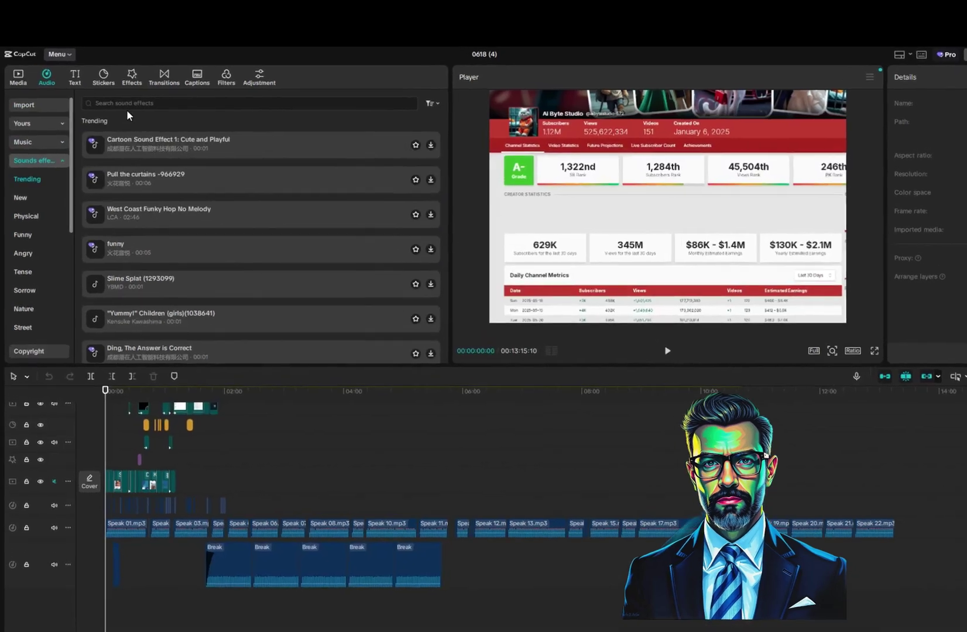
{"action": "left_click", "coordinate": [123, 104]}
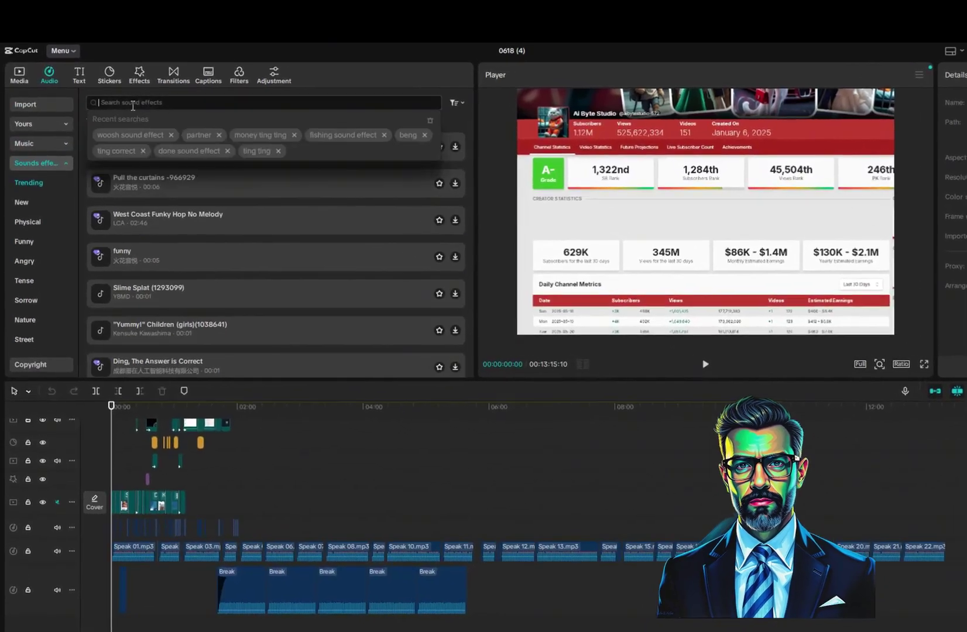
{"action": "left_click", "coordinate": [124, 128]}
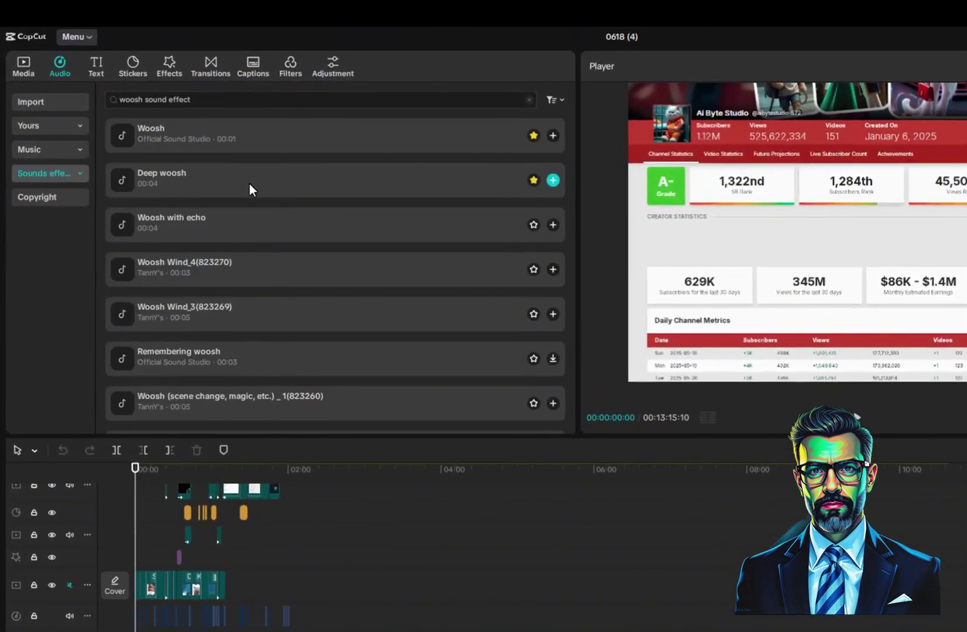
{"action": "left_click", "coordinate": [205, 216]}
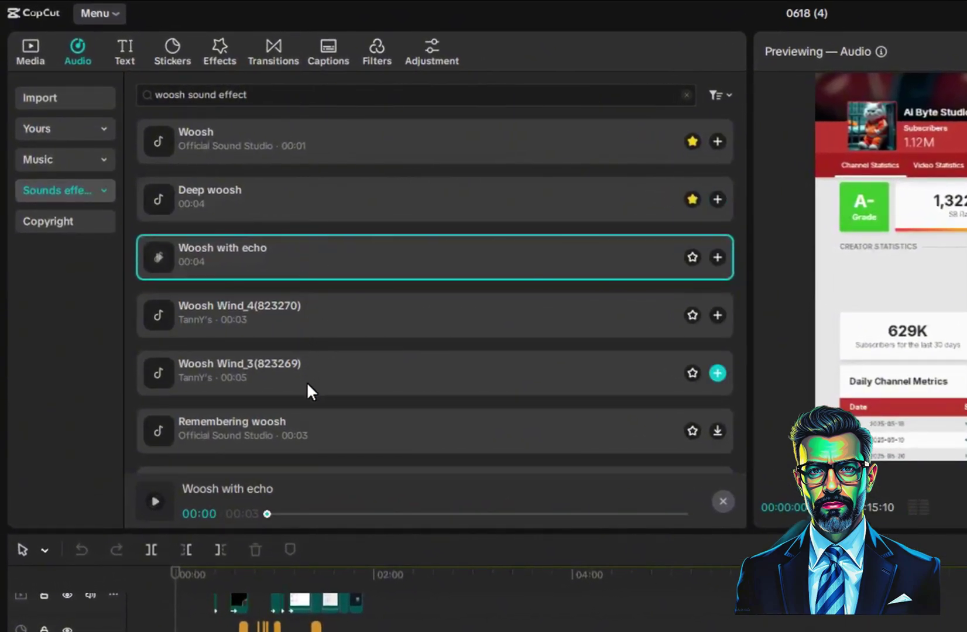
{"action": "left_click", "coordinate": [309, 418]}
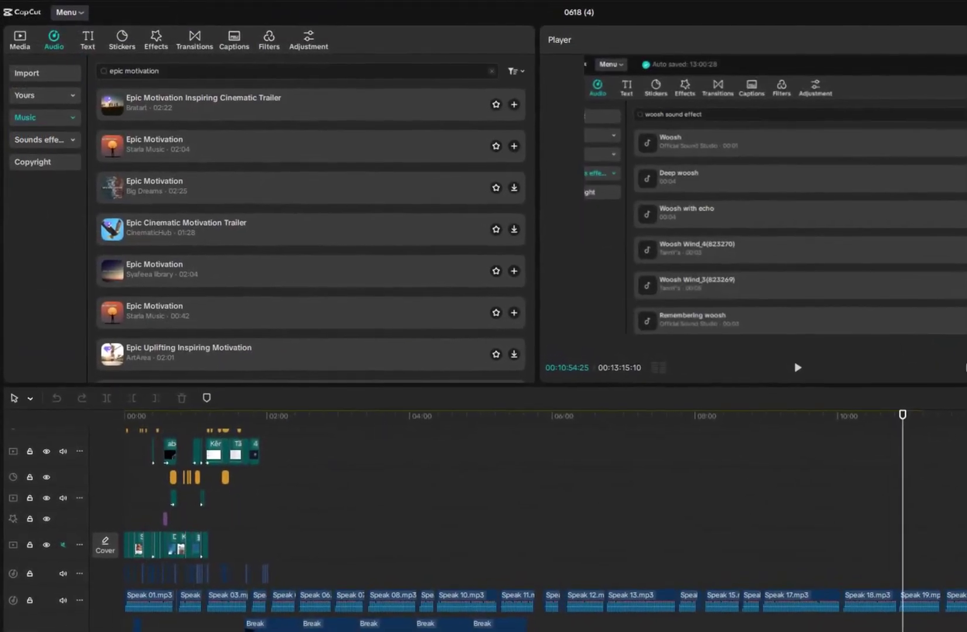
Search the music library for 'epic motivation' tracks
{"action": "left_click", "coordinate": [491, 71]}
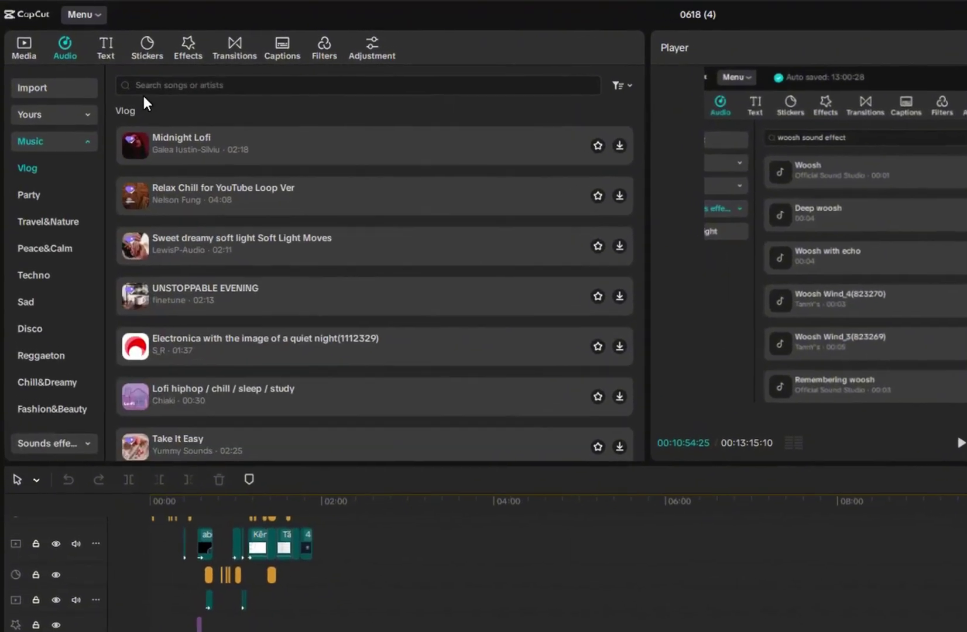
{"action": "left_click", "coordinate": [164, 86]}
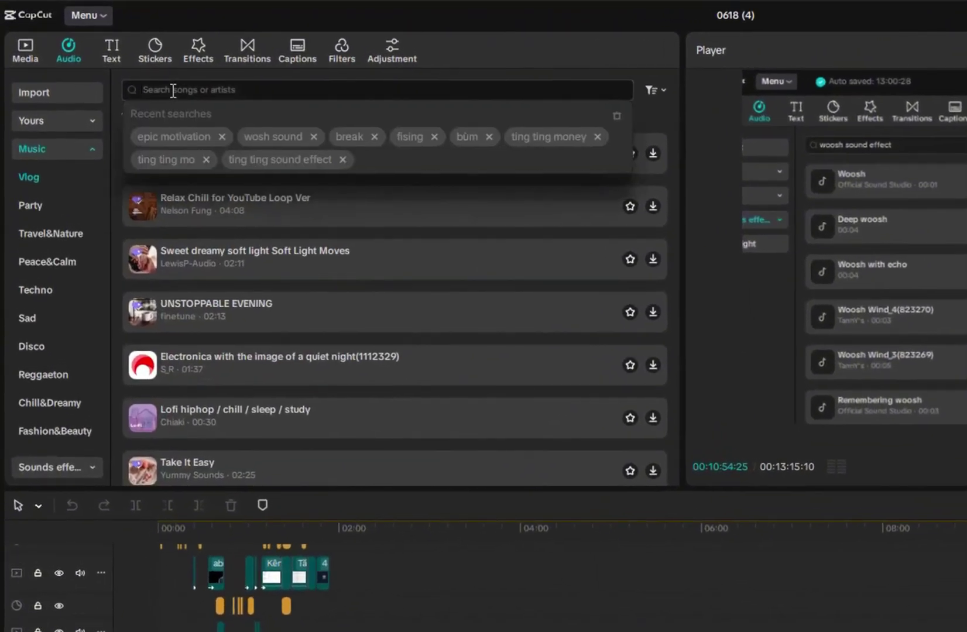
{"action": "type", "text": "ep"}
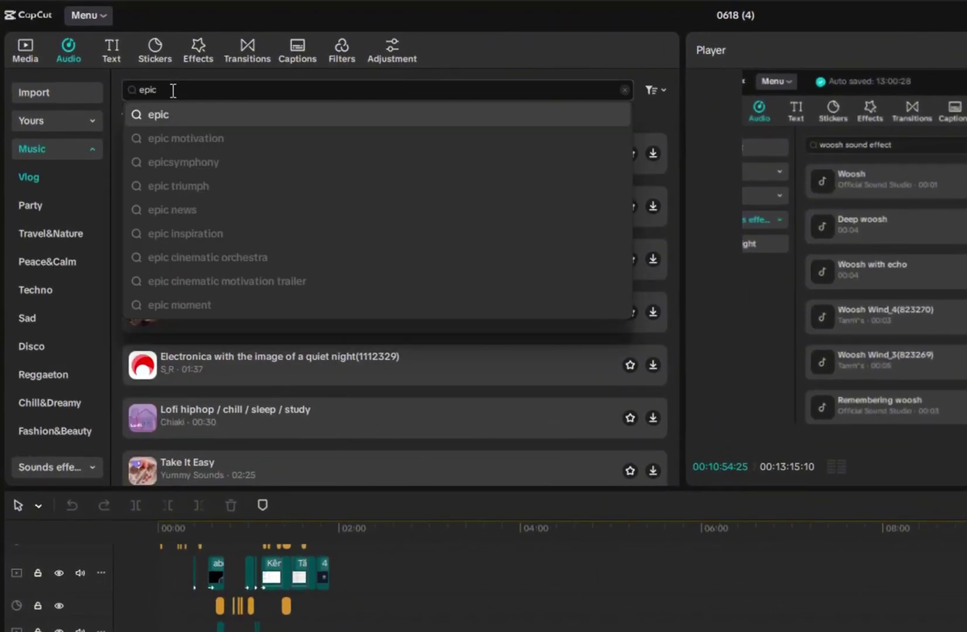
{"action": "type", "text": "ic"}
{"action": "left_click", "coordinate": [205, 112]}
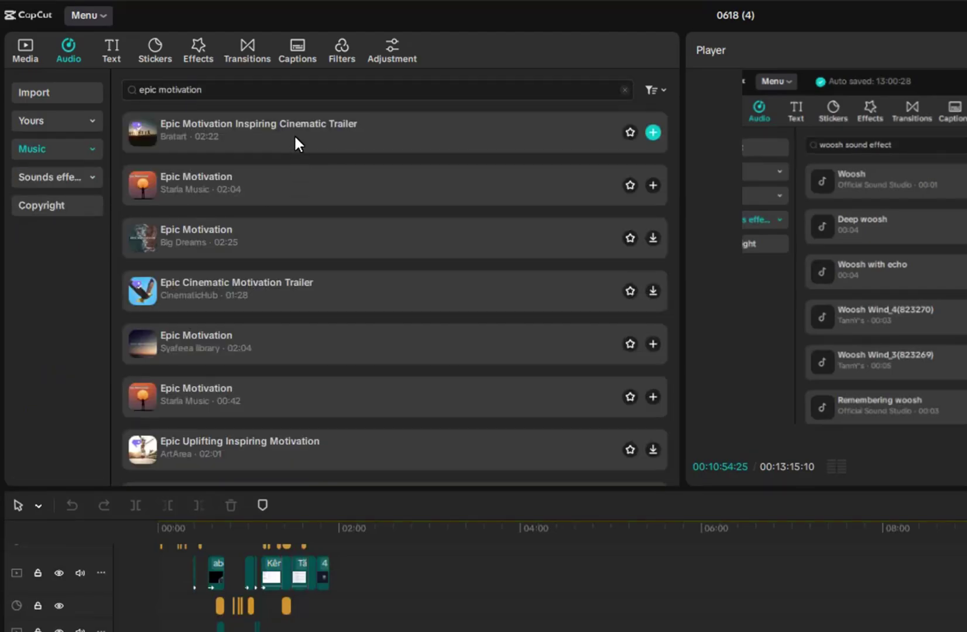
Preview several epic tracks and add the 00:42 Starla Music Epic Motivation track to the timeline
{"action": "left_click", "coordinate": [294, 133]}
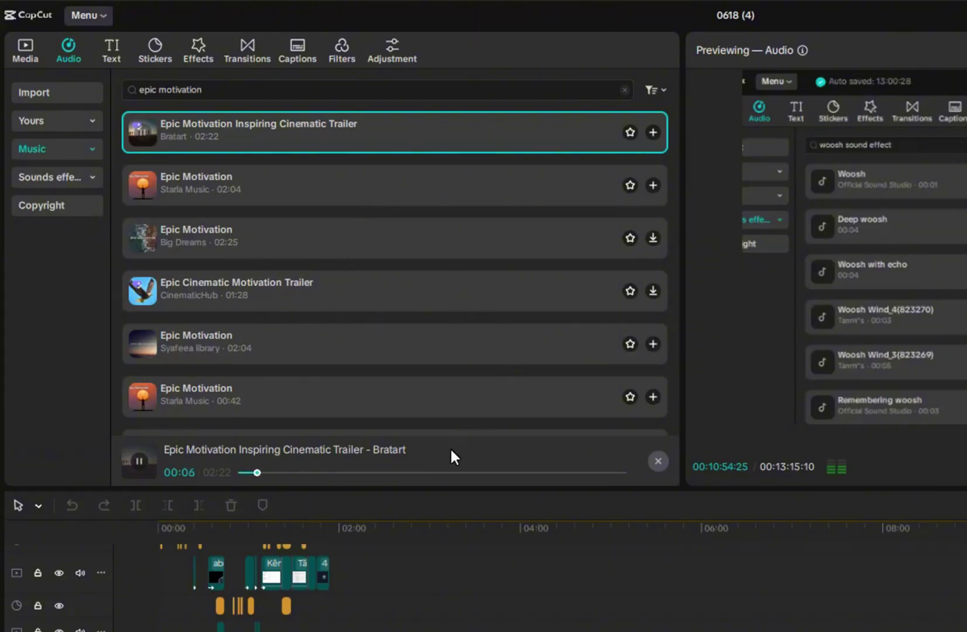
{"action": "left_click", "coordinate": [284, 236]}
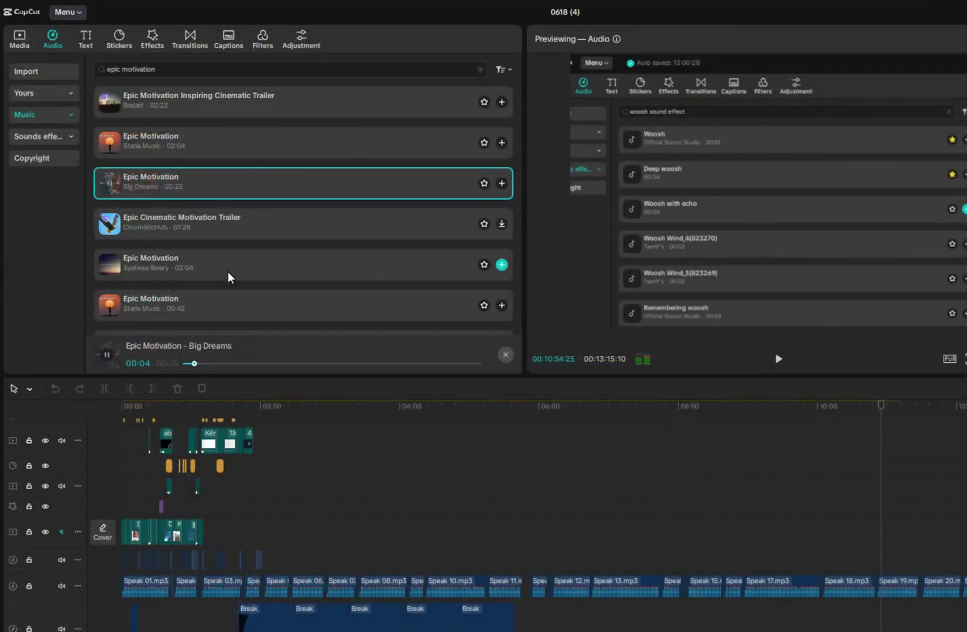
{"action": "left_click", "coordinate": [296, 352]}
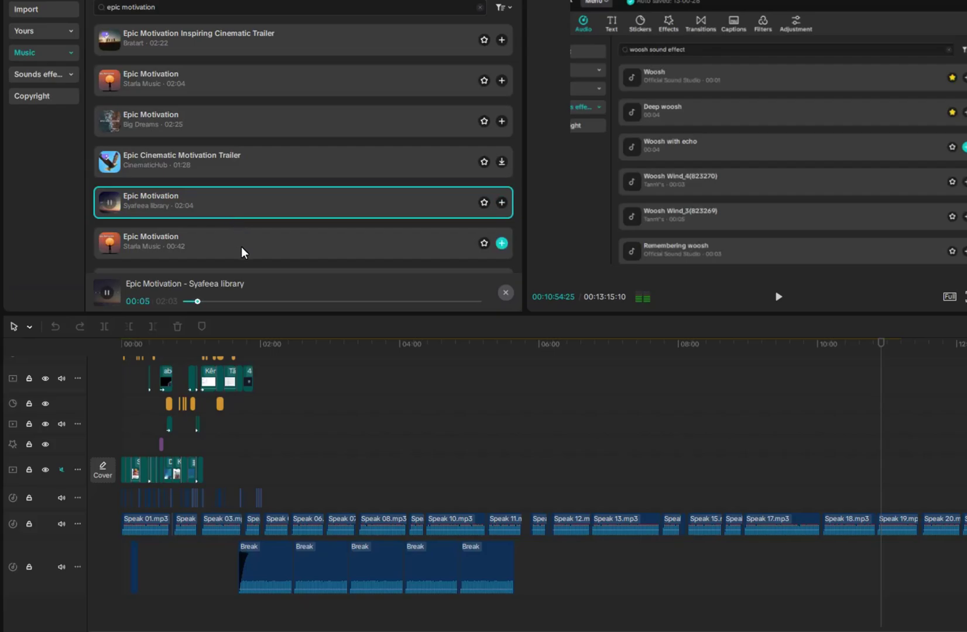
{"action": "left_click", "coordinate": [241, 246]}
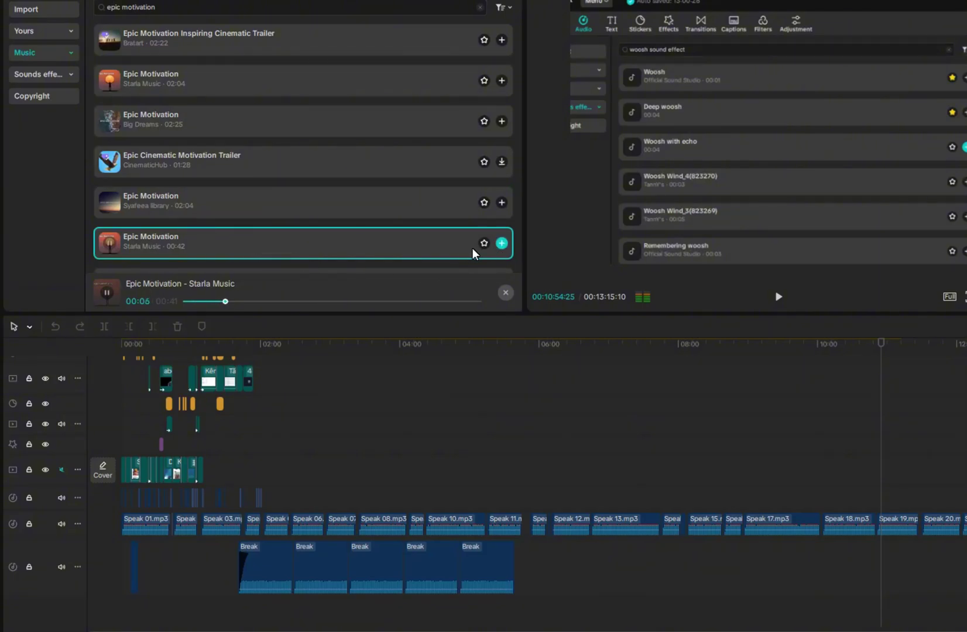
{"action": "left_click_drag", "start_coordinate": [355, 247], "coordinate": [429, 277]}
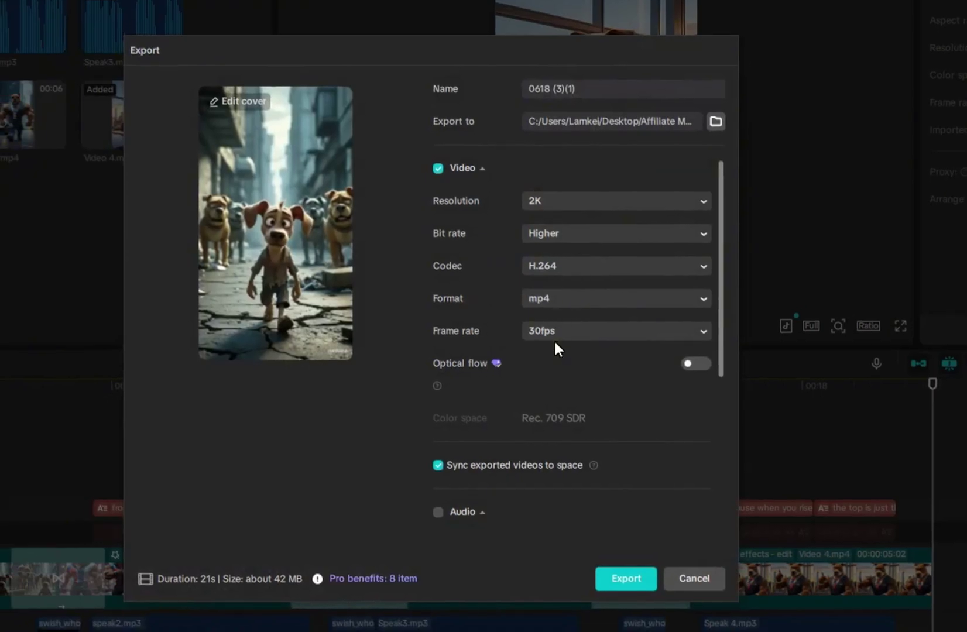
Set the export frame rate to 60fps and start exporting the 2K mp4
{"action": "left_click", "coordinate": [600, 526]}
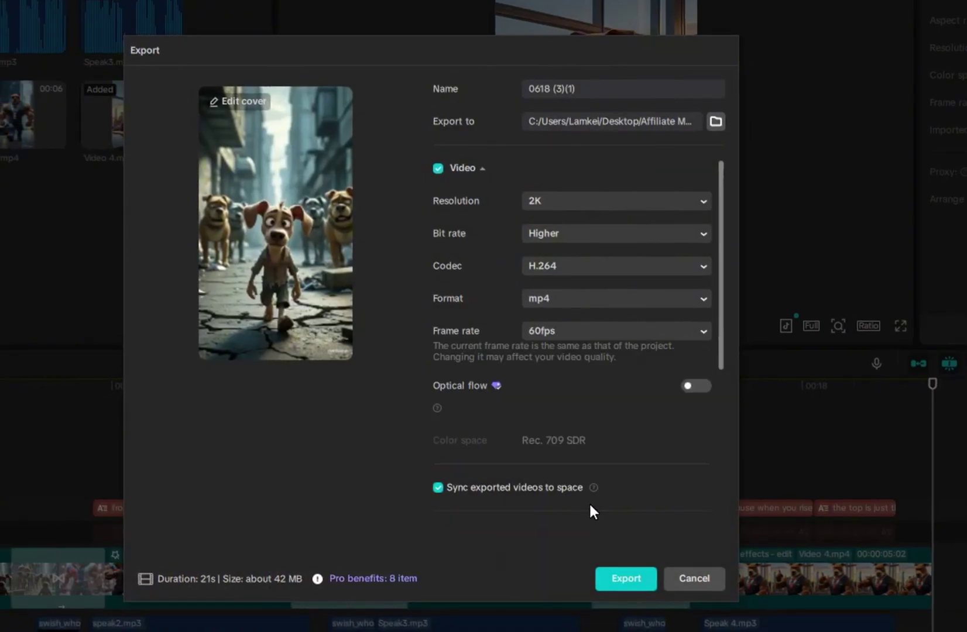
{"action": "left_click", "coordinate": [624, 579]}
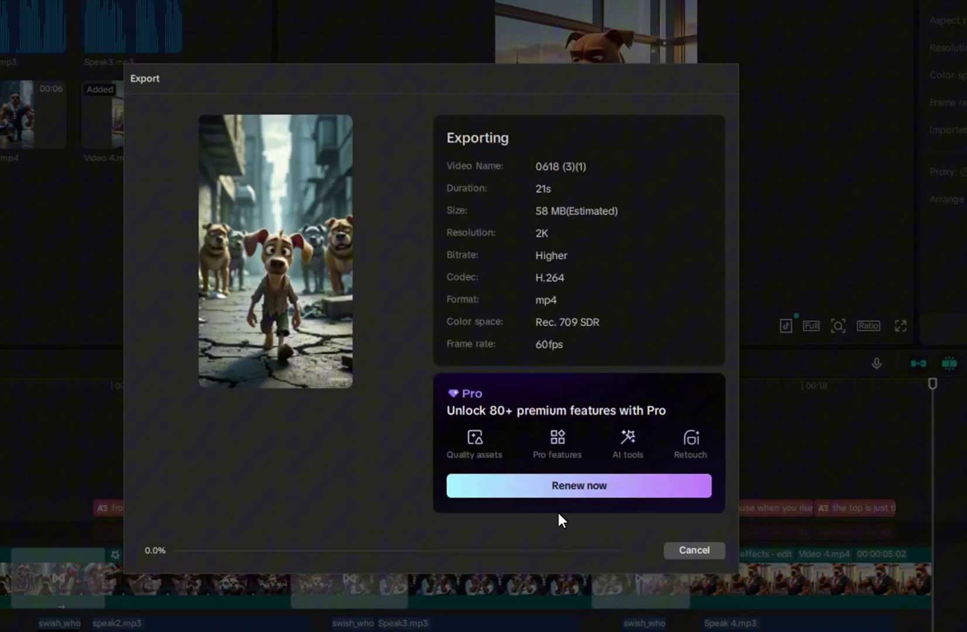